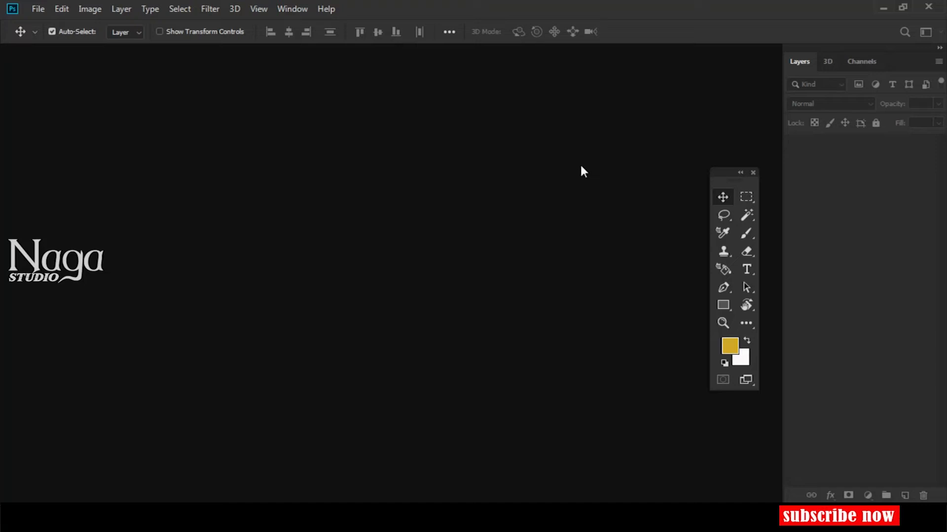
# Switch to the Horizontal Type tool on the blank transparent document.
pyautogui.press('t')
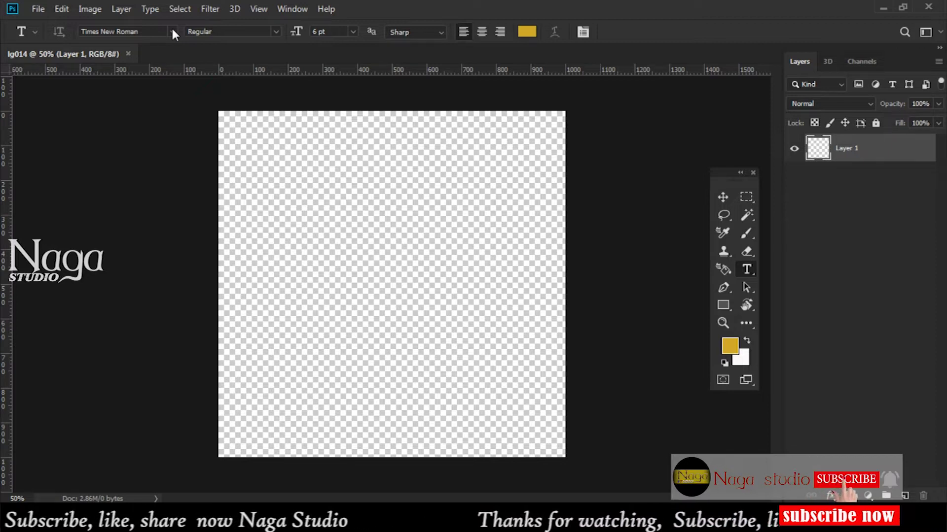
# Open the font family list and scroll down toward AuxinDemiBold.
pyautogui.click(172, 31)
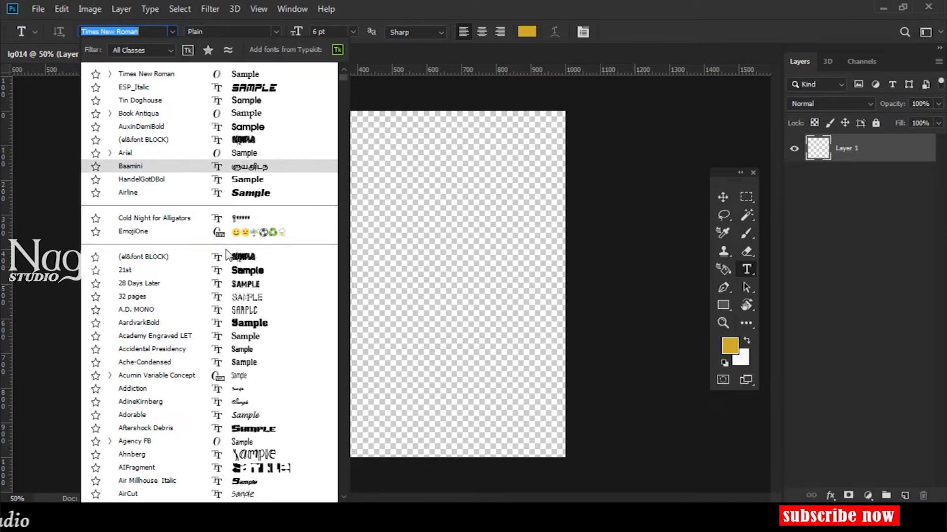
pyautogui.scroll(-3, 232, 325)
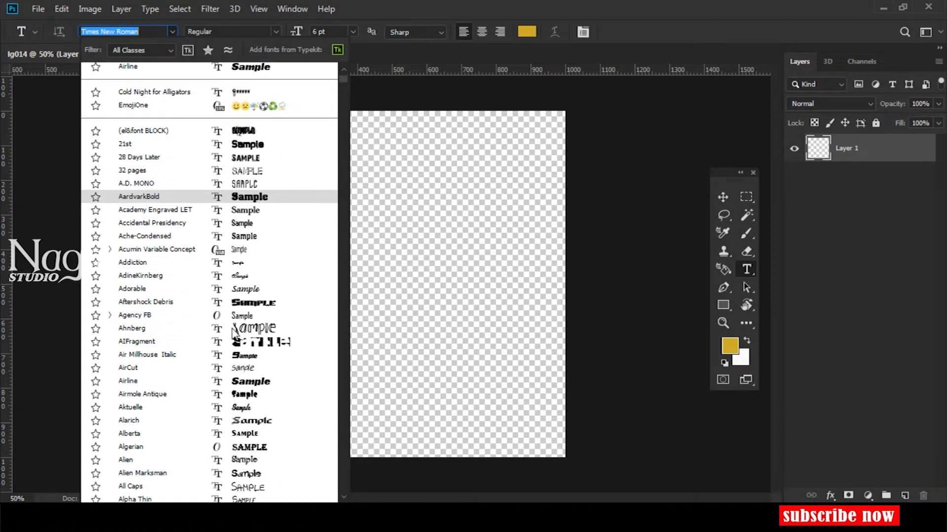
pyautogui.scroll(-2, 238, 387)
pyautogui.scroll(-2, 238, 387)
pyautogui.scroll(-2, 238, 387)
pyautogui.scroll(-1, 240, 388)
pyautogui.scroll(-3, 240, 386)
pyautogui.scroll(-1, 239, 386)
pyautogui.scroll(-2, 239, 386)
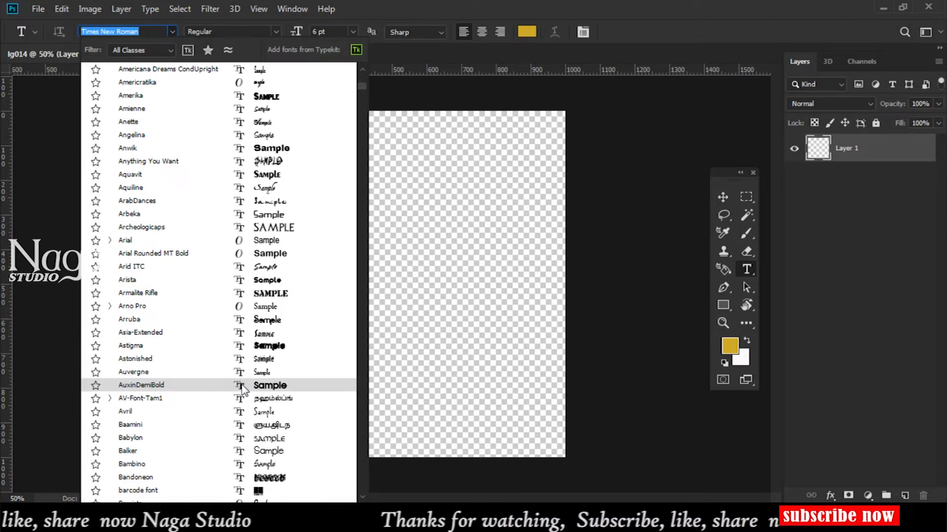
# Choose AuxinDemiBold and place the first text layer, the letter s.
pyautogui.click(242, 387)
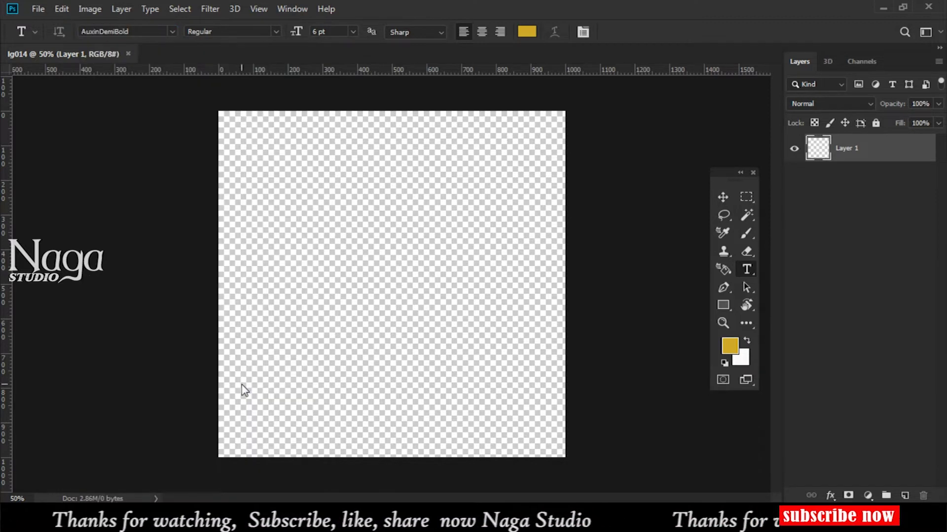
pyautogui.click(256, 226)
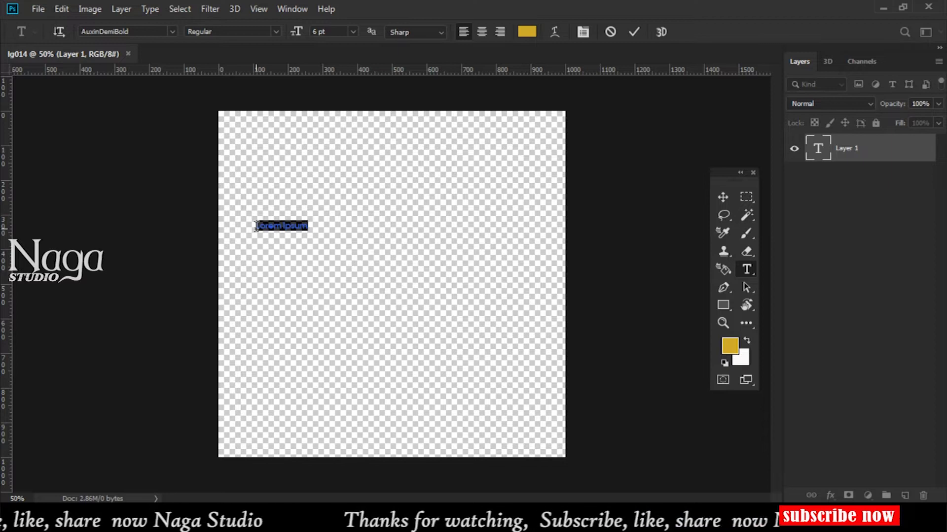
pyautogui.press('BackSpace')
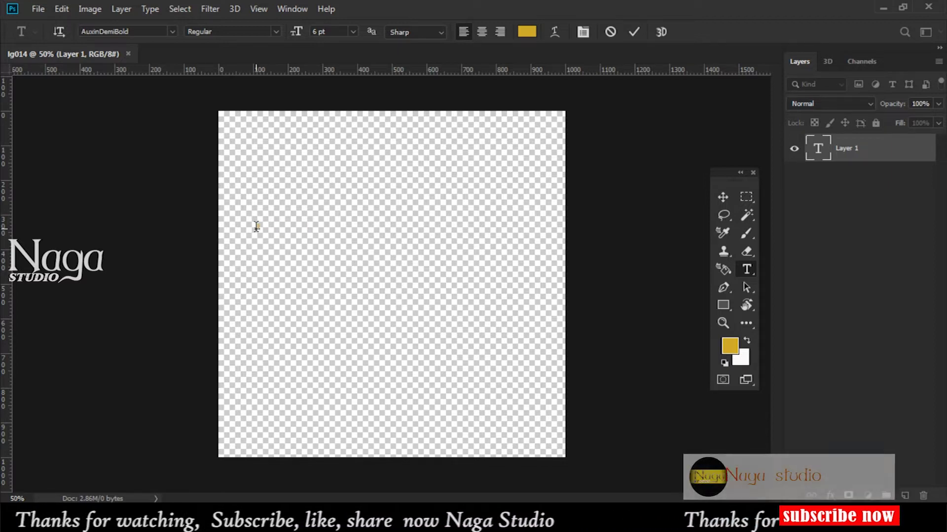
pyautogui.click(638, 33)
# Add two more small text layers holding the letters w and t.
pyautogui.click(323, 272)
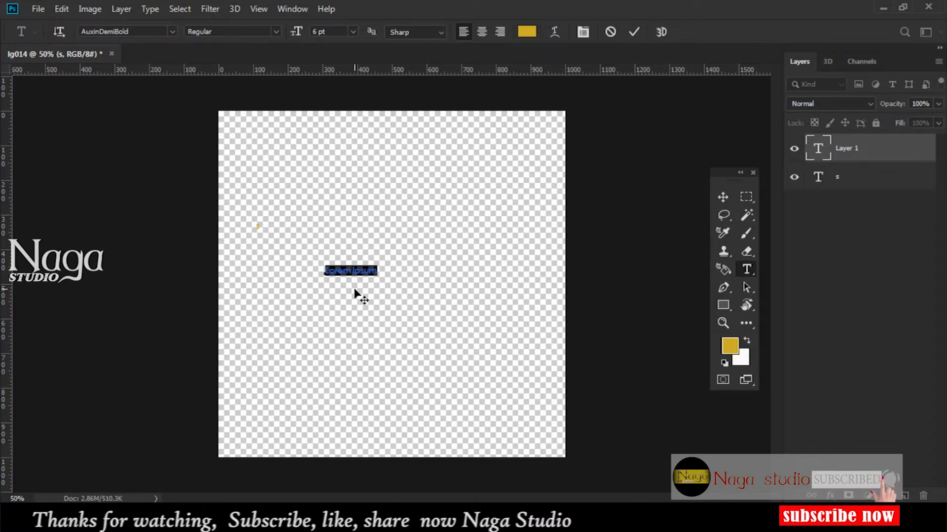
pyautogui.write('a')
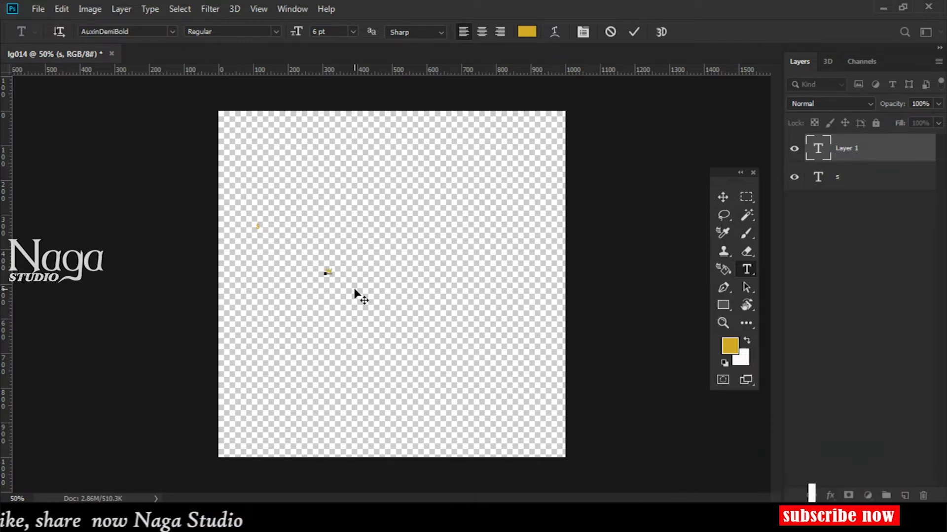
pyautogui.click(354, 293)
pyautogui.click(366, 293)
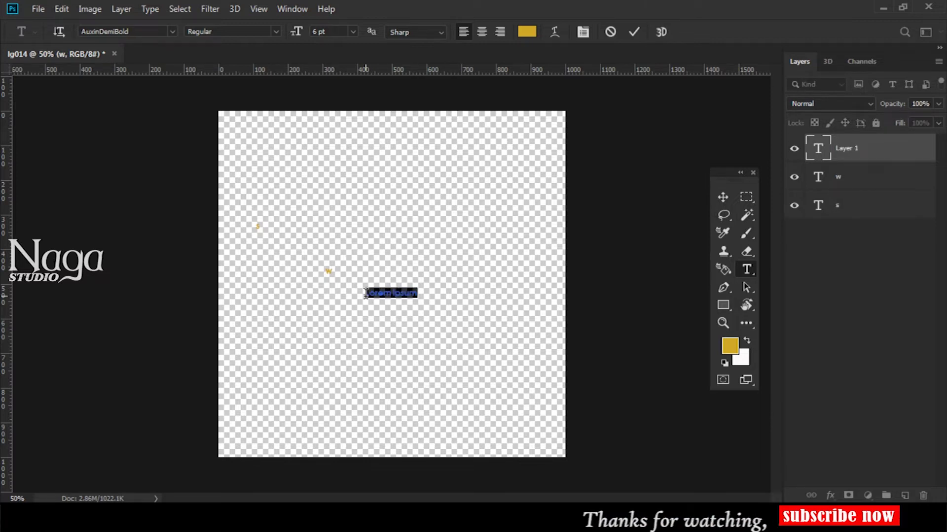
pyautogui.write('t')
pyautogui.click(365, 293)
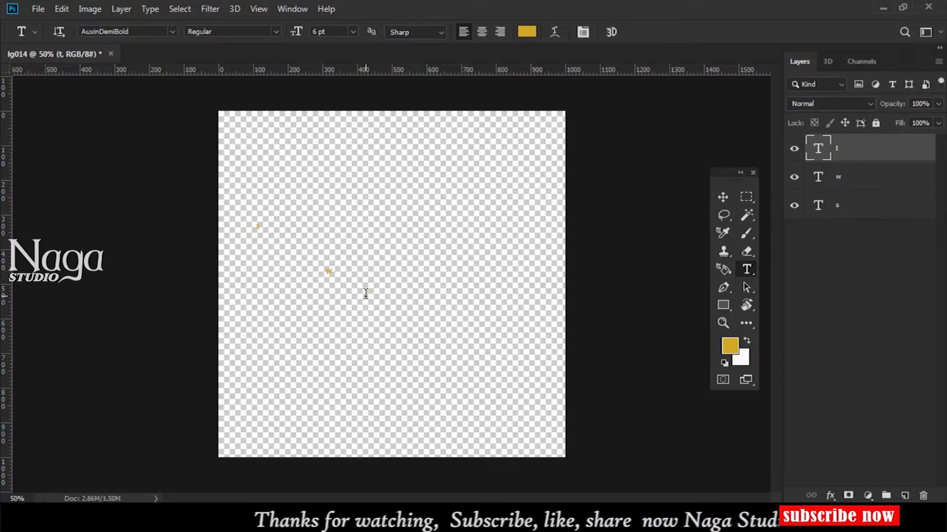
# Scale the s layer to about 2924% as a large S on the canvas's left side.
pyautogui.press('v')
pyautogui.click(258, 227)
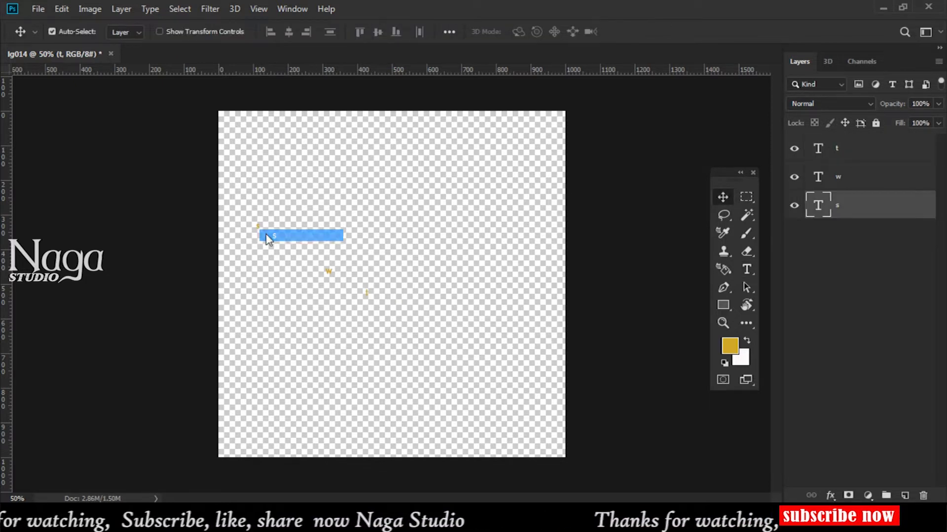
pyautogui.hotkey('ctrl', 't')
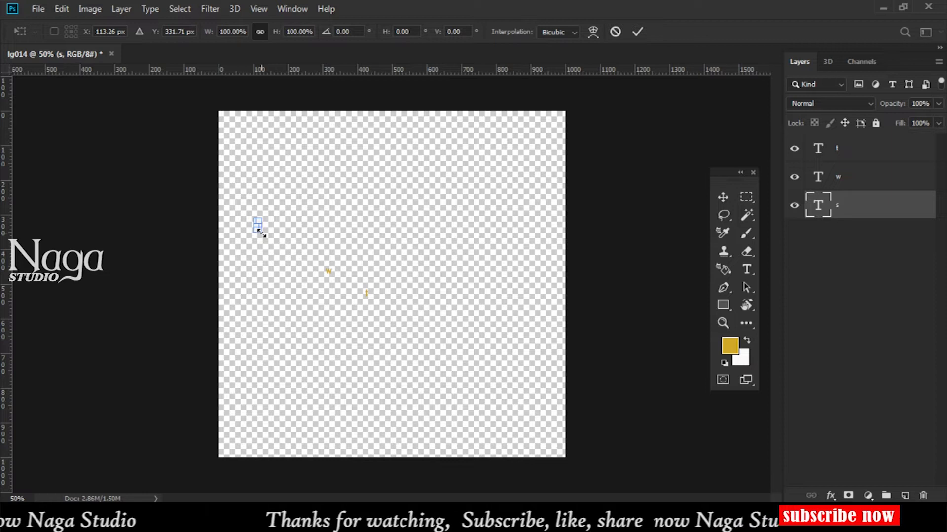
pyautogui.moveTo(260, 230); pyautogui.dragTo(331, 346)
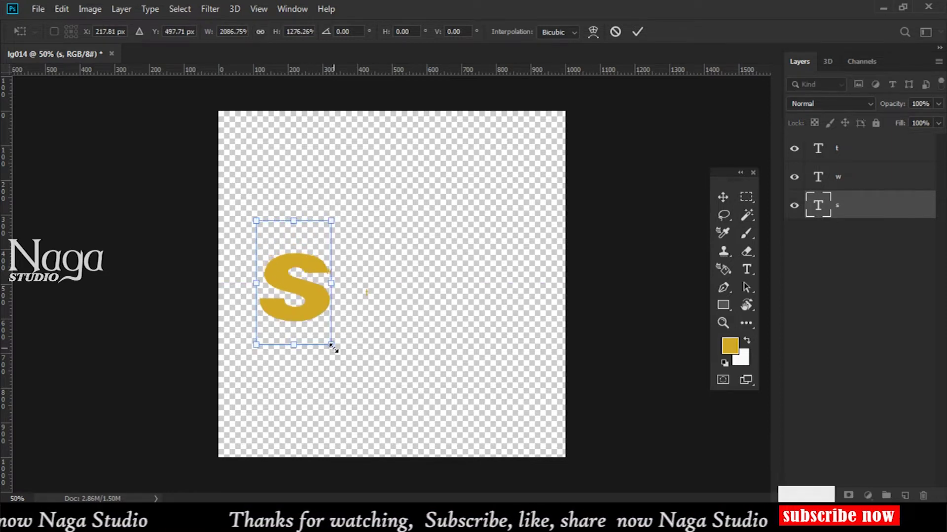
pyautogui.click(615, 31)
pyautogui.hotkey('ctrl', 't')
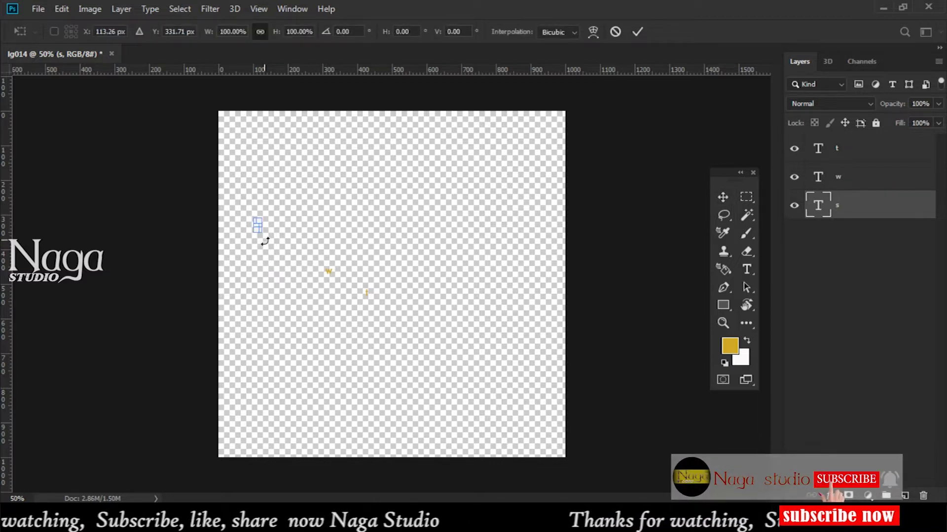
pyautogui.moveTo(262, 240); pyautogui.dragTo(350, 355)
pyautogui.moveTo(289, 297)
pyautogui.mouseDown()
pyautogui.moveTo(294, 259)
pyautogui.moveTo(277, 230)
pyautogui.mouseUp()
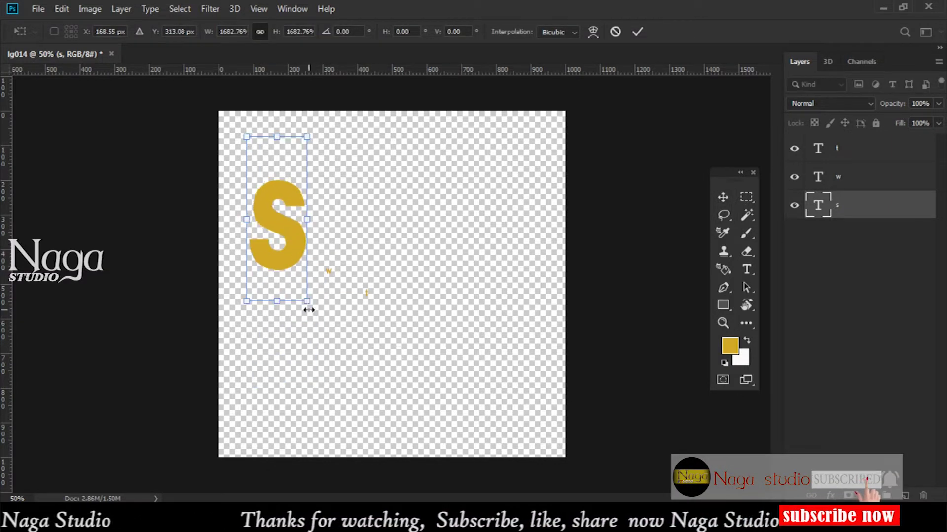
pyautogui.moveTo(311, 313); pyautogui.dragTo(348, 391)
pyautogui.moveTo(338, 339); pyautogui.dragTo(320, 291)
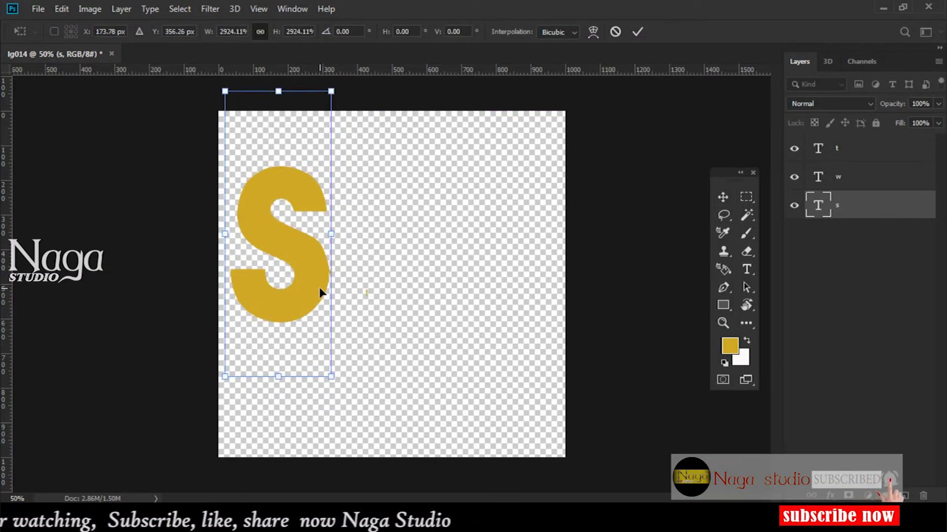
pyautogui.press('Return')
# Scale the w layer to 500% using the options bar values.
pyautogui.click(840, 185)
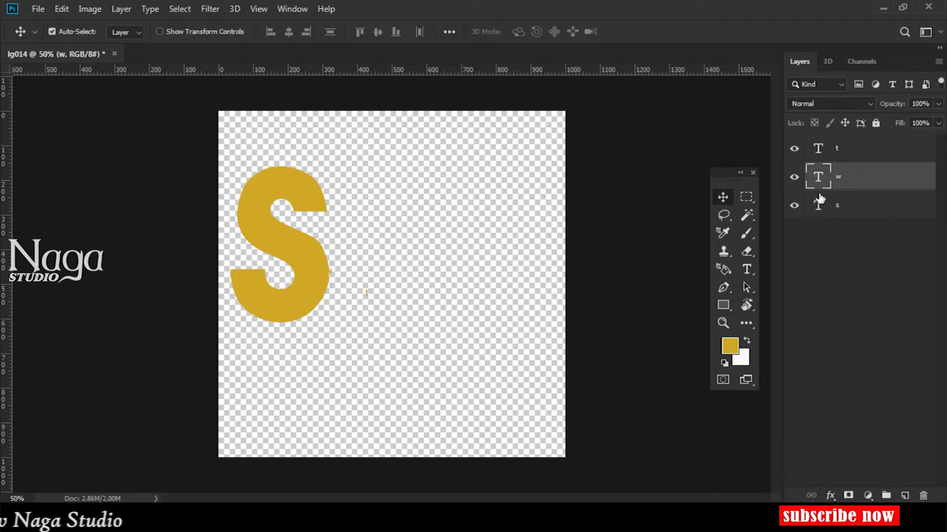
pyautogui.hotkey('ctrl', 't')
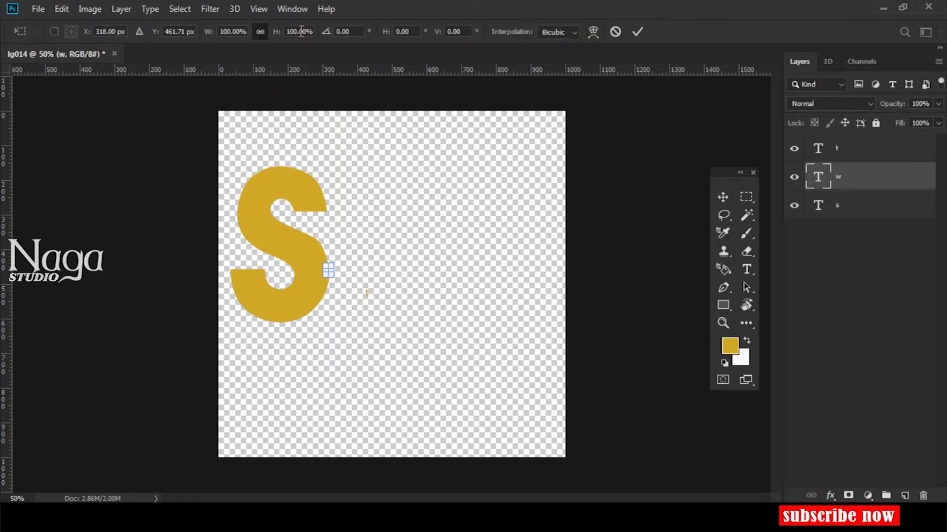
pyautogui.write('500')
pyautogui.press('Return')
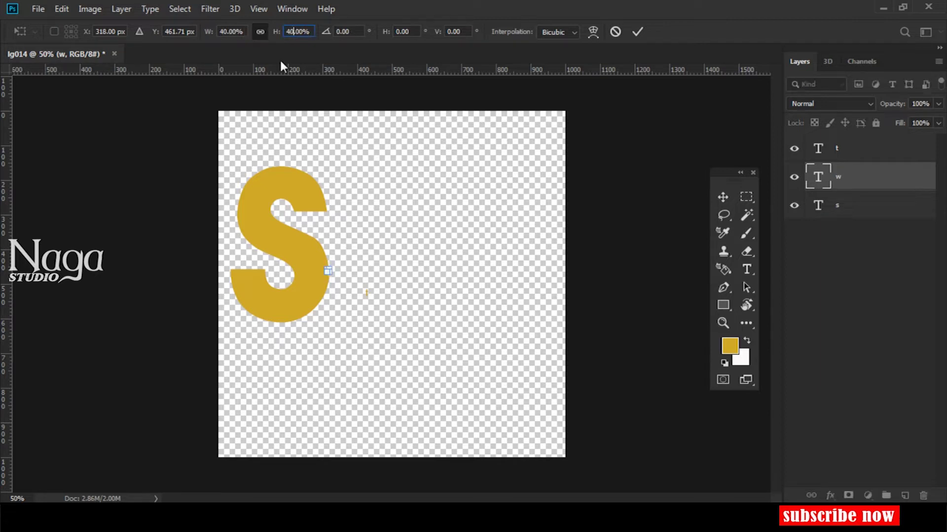
pyautogui.press('Return')
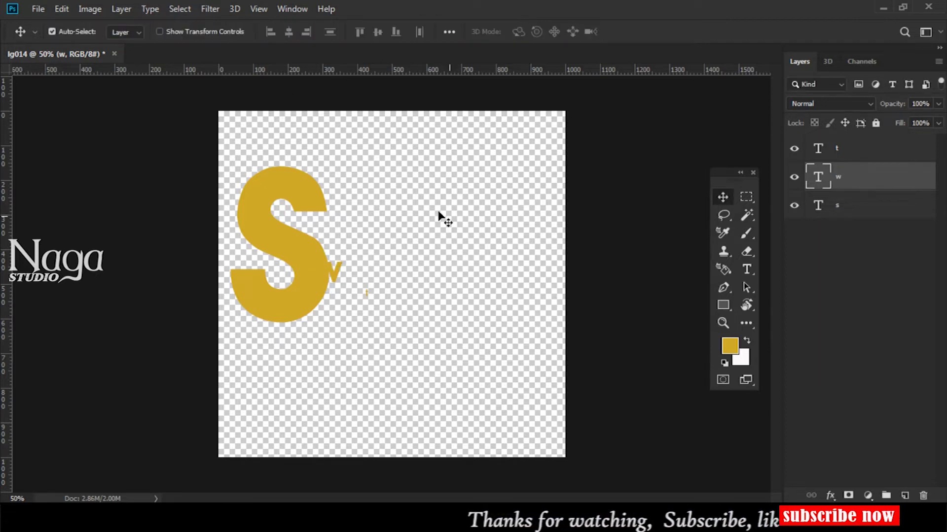
# Resize the w to about 451% and nudge it against the S's right side.
pyautogui.hotkey('ctrl', 't')
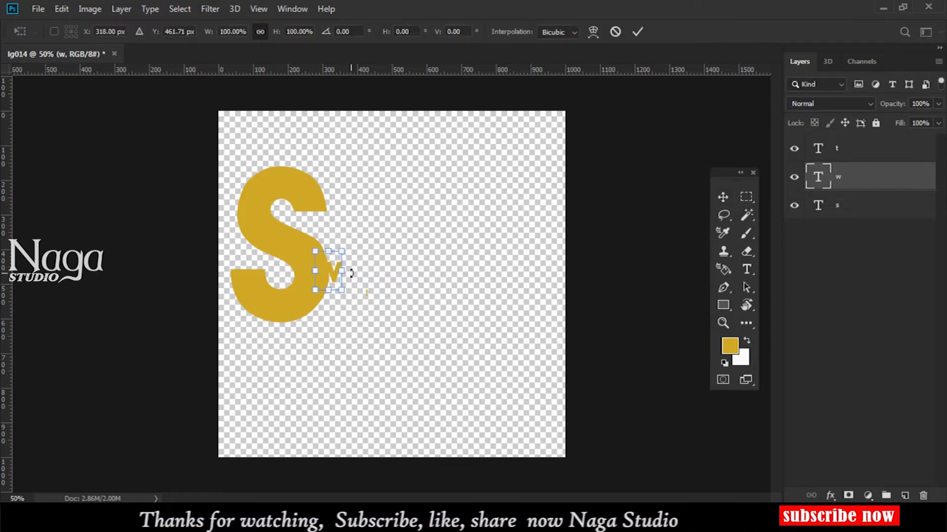
pyautogui.moveTo(342, 292); pyautogui.dragTo(434, 397)
pyautogui.moveTo(349, 348); pyautogui.dragTo(356, 268)
pyautogui.rightClick(356, 268)
pyautogui.click(357, 250)
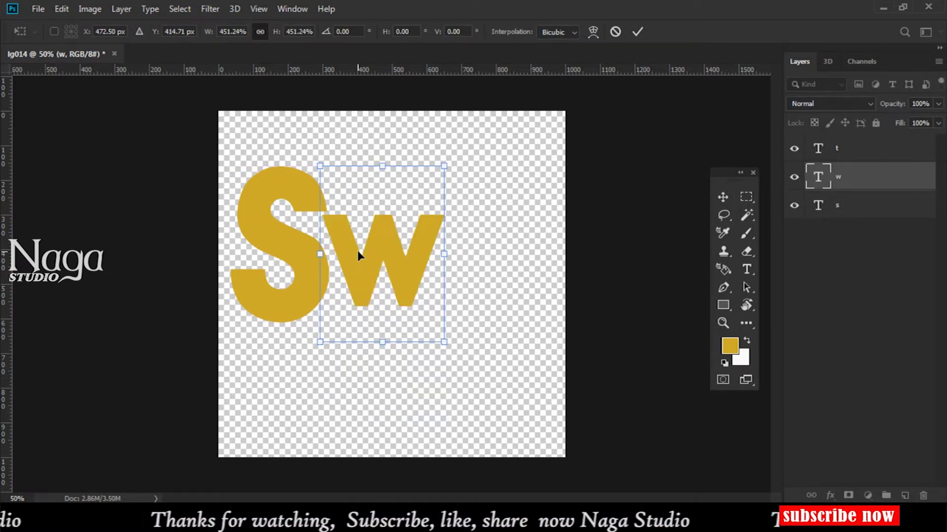
pyautogui.moveTo(351, 257); pyautogui.dragTo(345, 253)
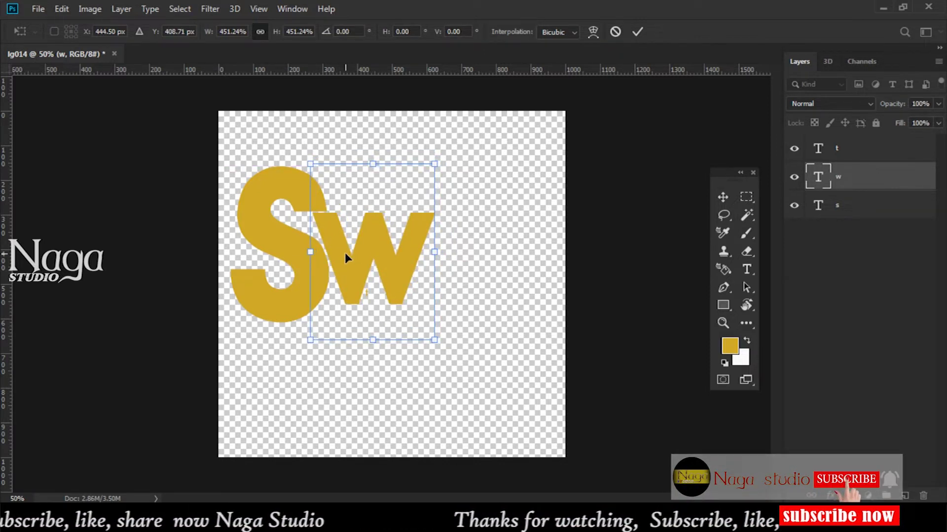
pyautogui.press('Return')
# Enlarge the t by 1000% and move it to the w's upper right.
pyautogui.click(838, 156)
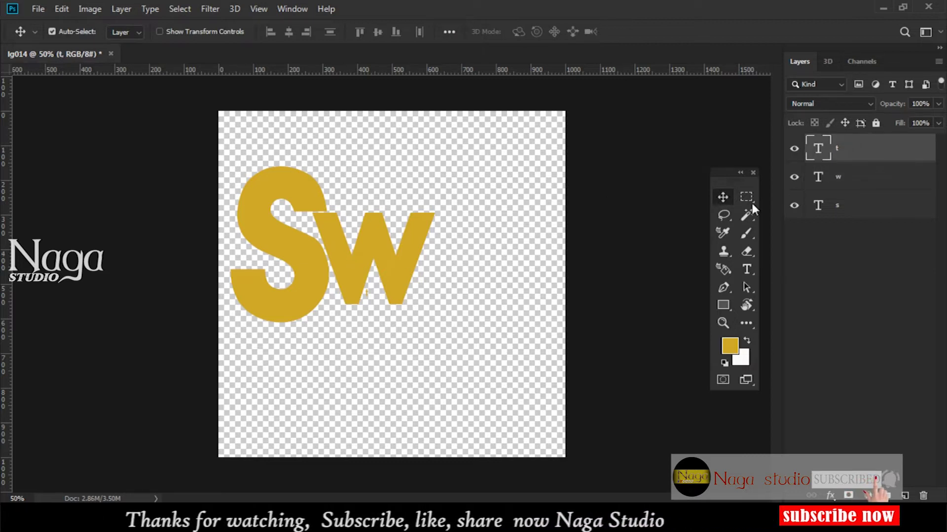
pyautogui.hotkey('ctrl', 't')
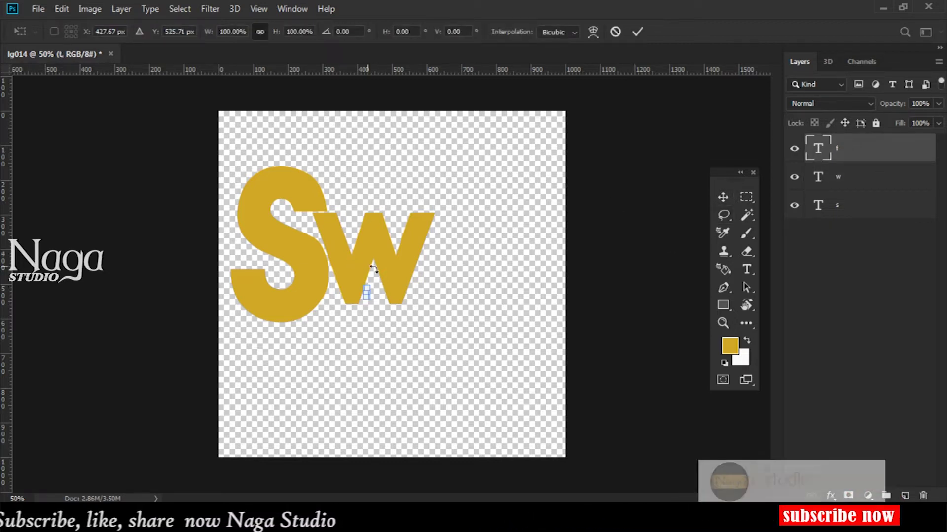
pyautogui.write('0')
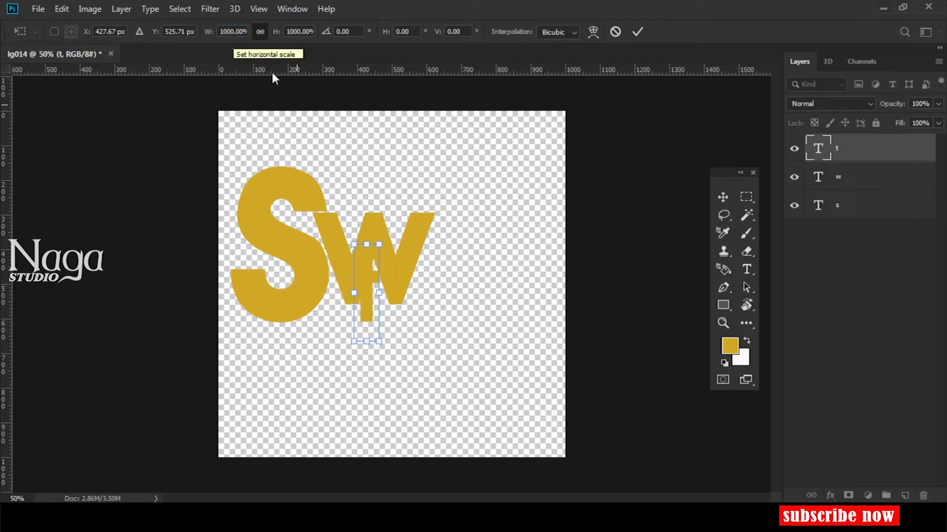
pyautogui.moveTo(367, 320); pyautogui.dragTo(450, 241)
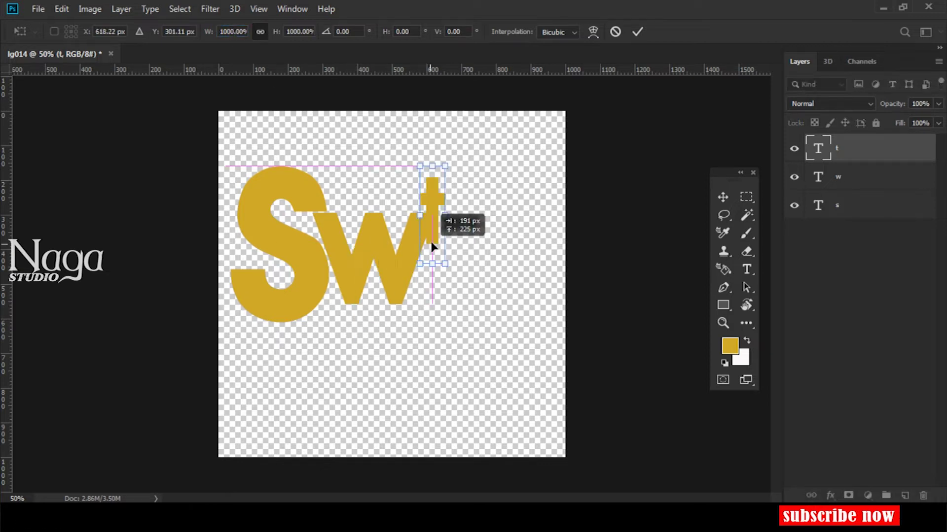
pyautogui.click(638, 31)
# Retype the lowercase t as a capital T and return to the Move tool.
pyautogui.press('t')
pyautogui.doubleClick(448, 211)
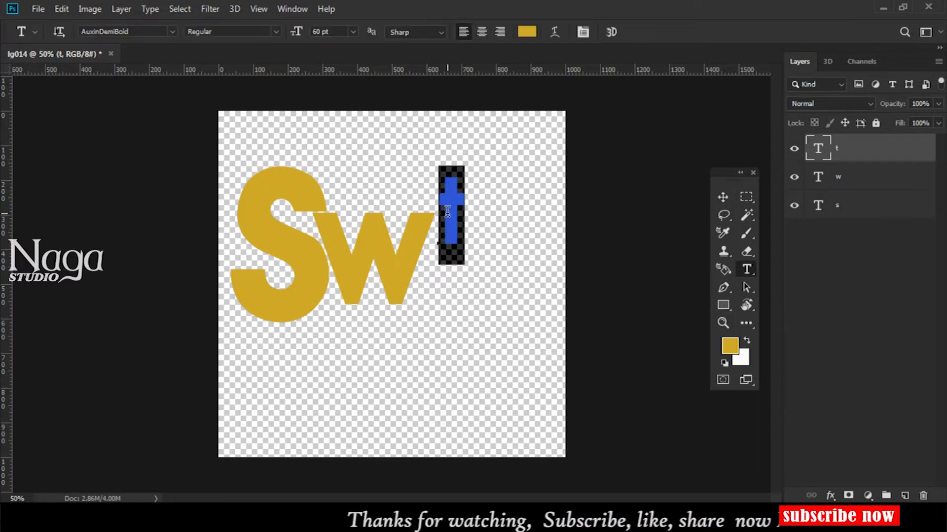
pyautogui.write('T')
pyautogui.hotkey('ctrl', 'Return')
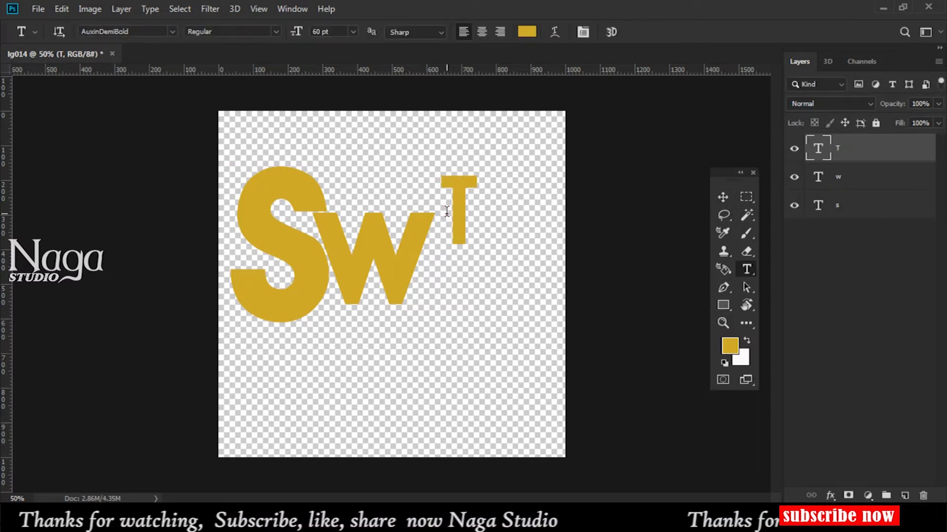
pyautogui.press('v')
pyautogui.rightClick(454, 213)
pyautogui.click(471, 228)
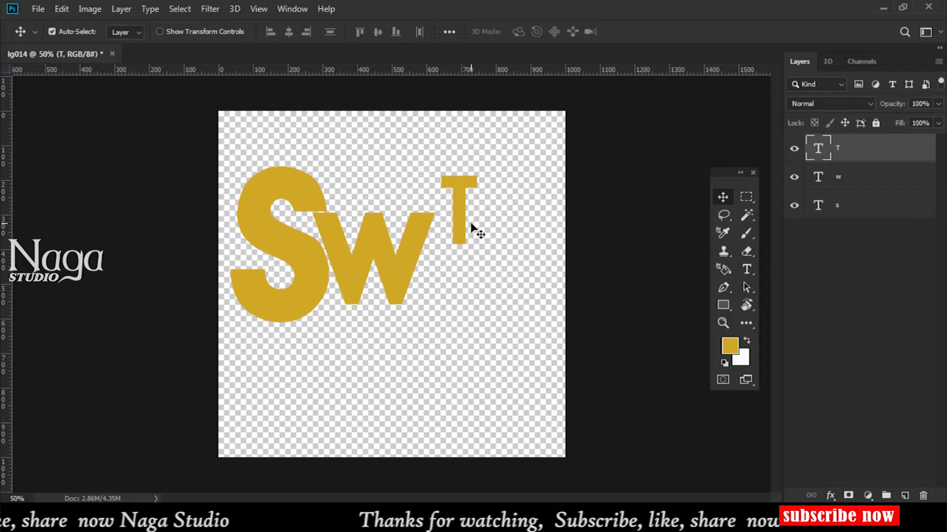
# Scale the T up toward the height of the S and w.
pyautogui.hotkey('ctrl', 't')
pyautogui.moveTo(477, 264); pyautogui.dragTo(538, 387)
pyautogui.moveTo(483, 316); pyautogui.dragTo(458, 307)
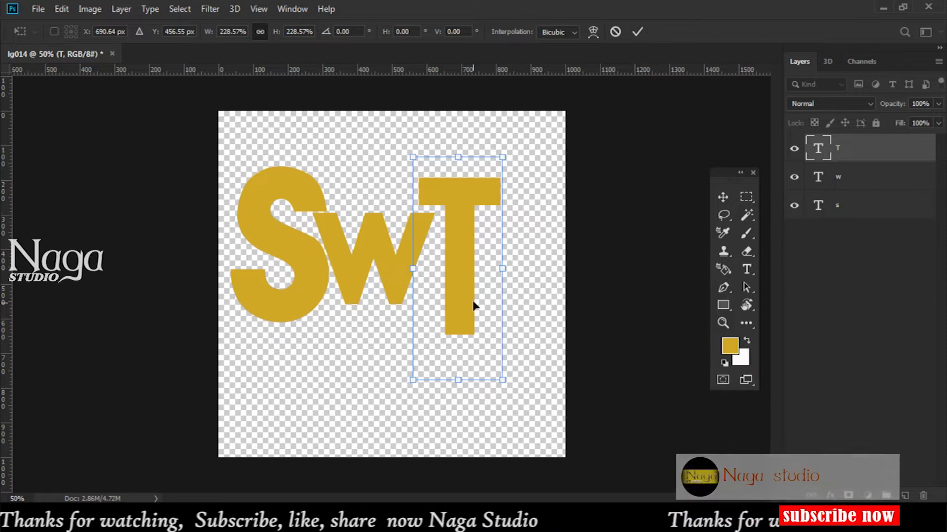
pyautogui.moveTo(501, 378); pyautogui.dragTo(481, 365)
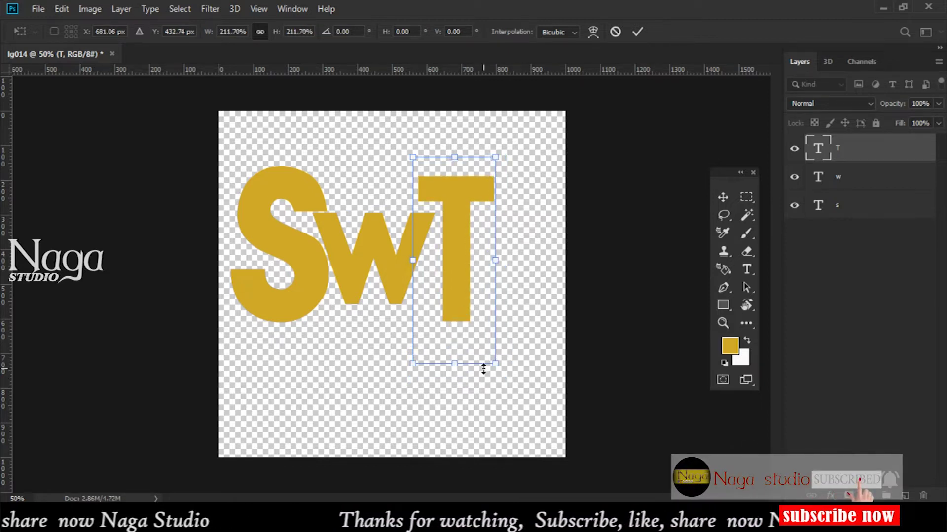
pyautogui.press('Return')
# Drag horizontal guides to mark the letters' bottom and top edges.
pyautogui.moveTo(137, 72)
pyautogui.mouseDown()
pyautogui.moveTo(148, 227)
pyautogui.moveTo(167, 322)
pyautogui.mouseUp()
pyautogui.hotkey('ctrl', 't')
pyautogui.press('Escape')
pyautogui.moveTo(361, 74); pyautogui.dragTo(364, 169)
# Rescale the T to about 95% so it fits between the guides.
pyautogui.hotkey('ctrl', 't')
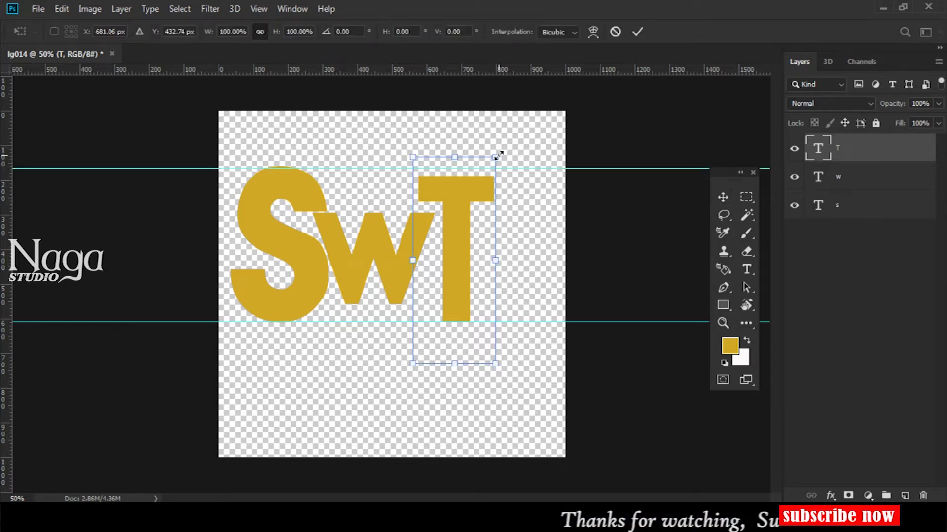
pyautogui.moveTo(498, 155); pyautogui.dragTo(503, 150)
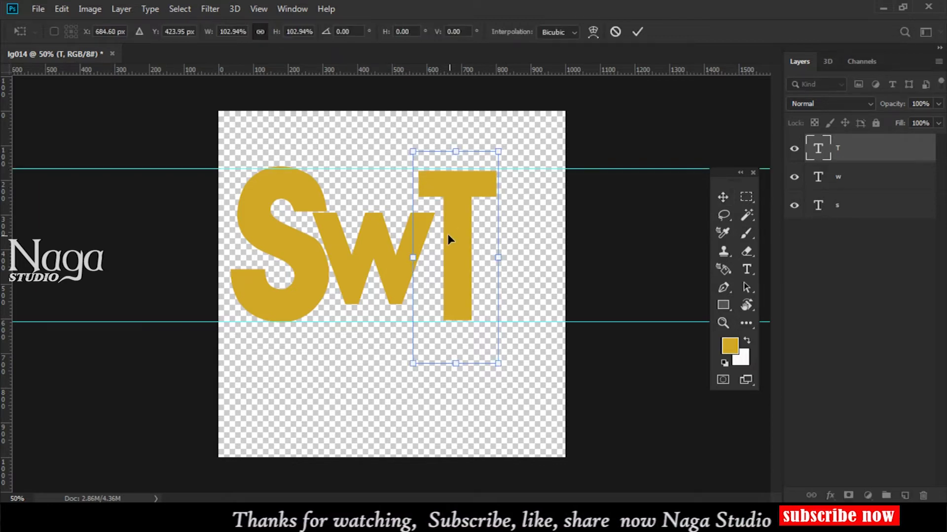
pyautogui.moveTo(447, 239); pyautogui.dragTo(445, 240)
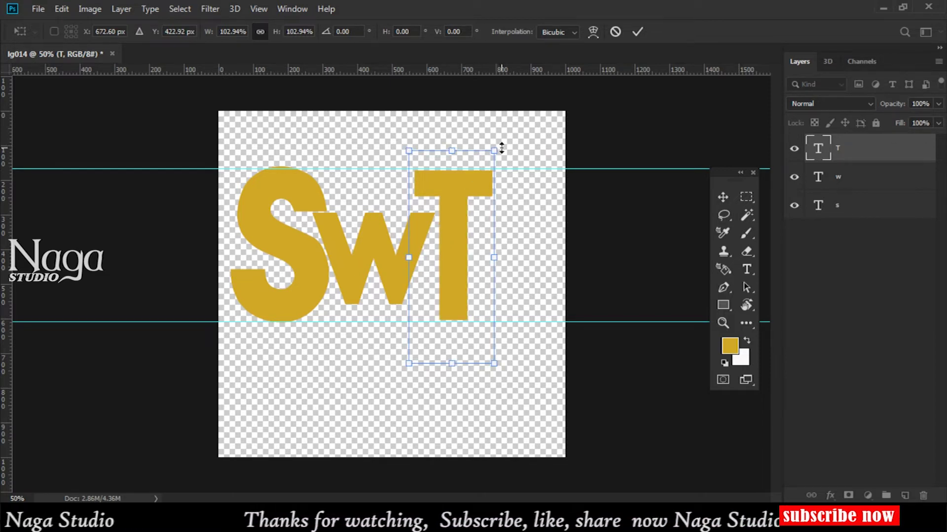
pyautogui.moveTo(493, 150); pyautogui.dragTo(486, 162)
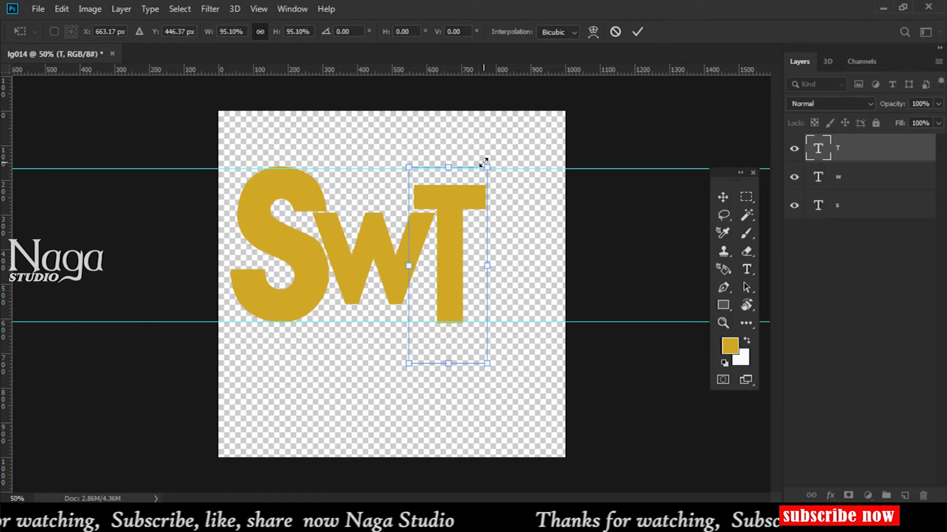
pyautogui.press('Return')
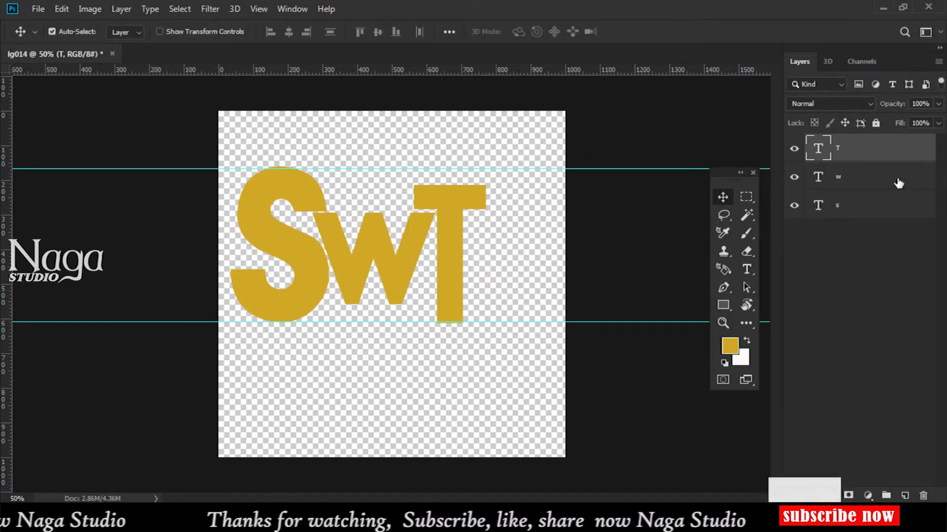
# Group the S, w and T layers into Group 1 and move it right to X 500 px.
pyautogui.keyDown('ctrl'); pyautogui.click(894, 183); pyautogui.keyUp('ctrl')
pyautogui.keyDown('ctrl'); pyautogui.click(863, 200); pyautogui.keyUp('ctrl')
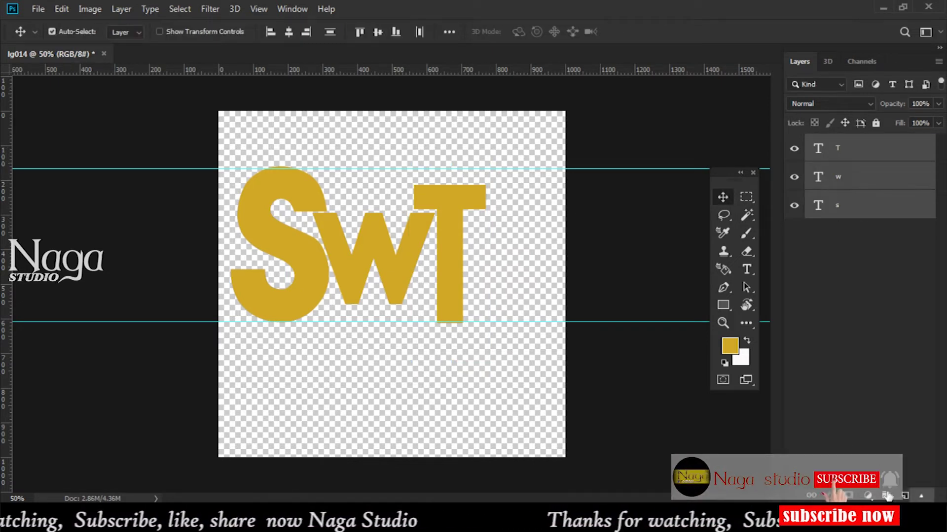
pyautogui.hotkey('ctrl', 'g')
pyautogui.hotkey('ctrl', 't')
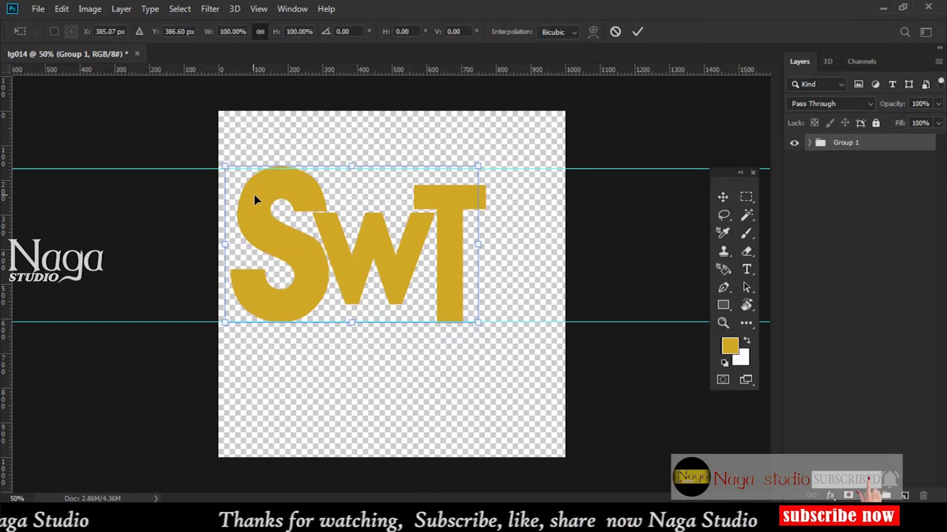
pyautogui.moveTo(255, 197); pyautogui.dragTo(289, 197)
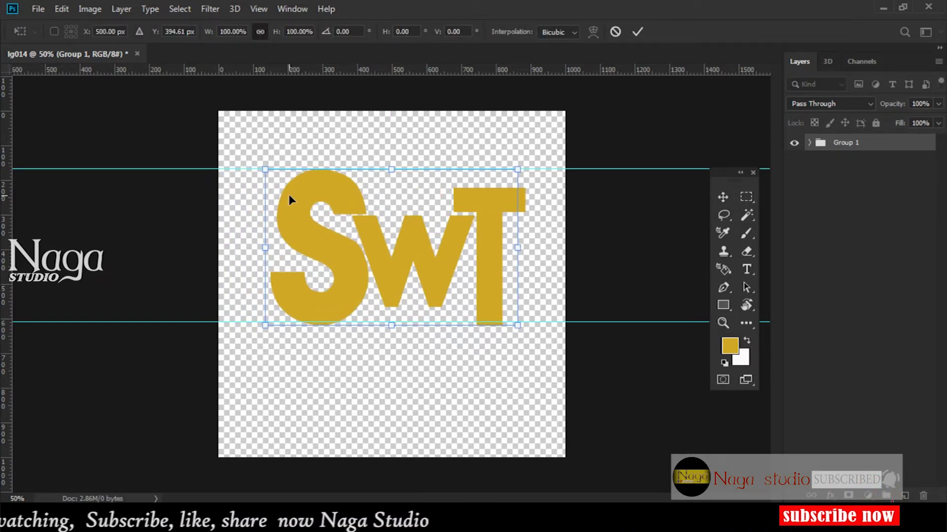
pyautogui.press('Return')
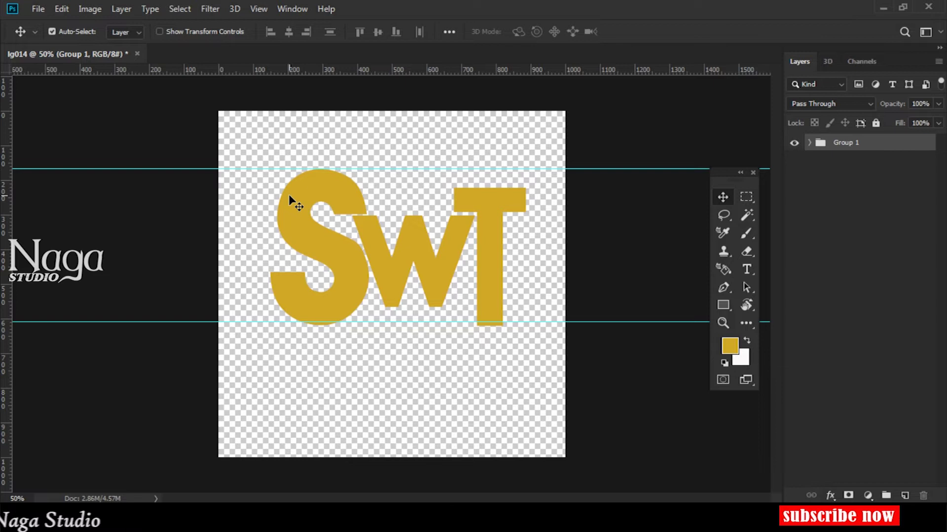
# Pick the Rectangular Marquee tool and add a new Layer 1 above the group.
pyautogui.press('m')
pyautogui.click(35, 32)
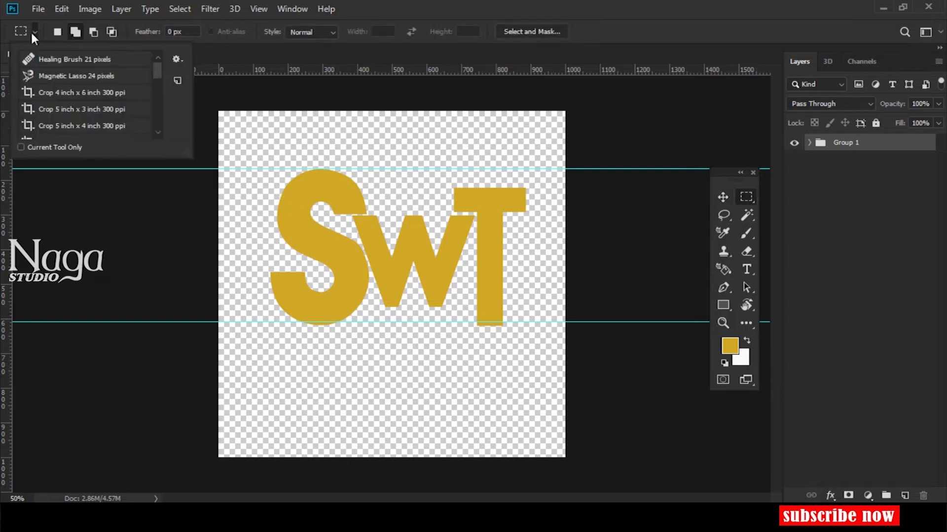
pyautogui.rightClick(746, 197)
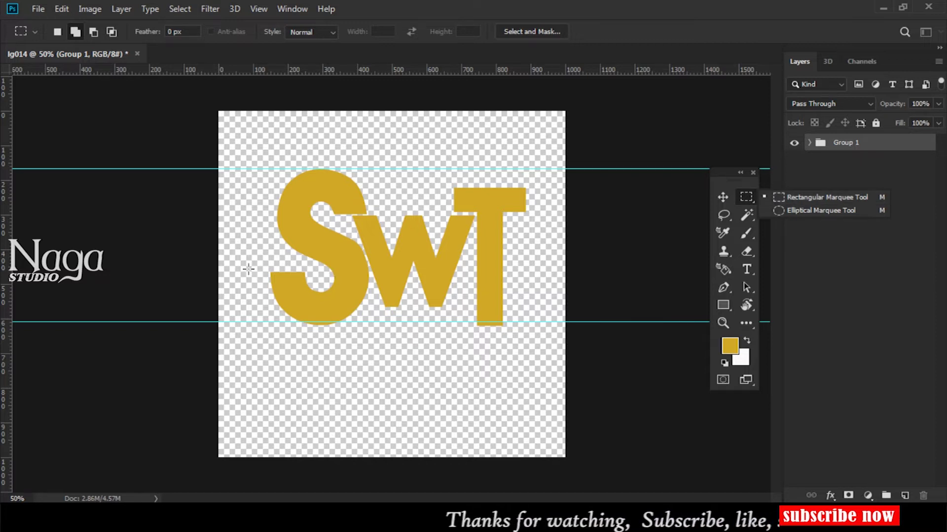
pyautogui.click(905, 495)
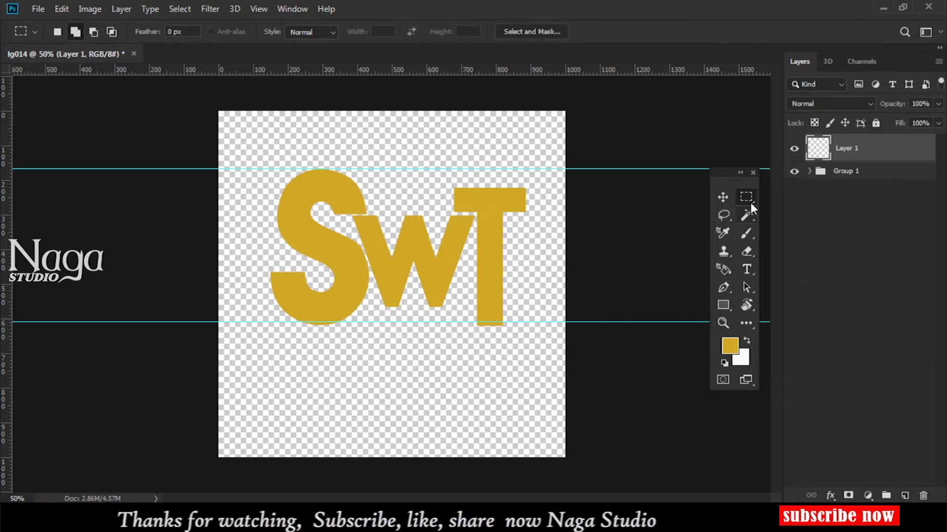
# Select a thin strip across the lower canvas and fill it gold with the Paint Bucket.
pyautogui.moveTo(729, 175); pyautogui.dragTo(699, 177)
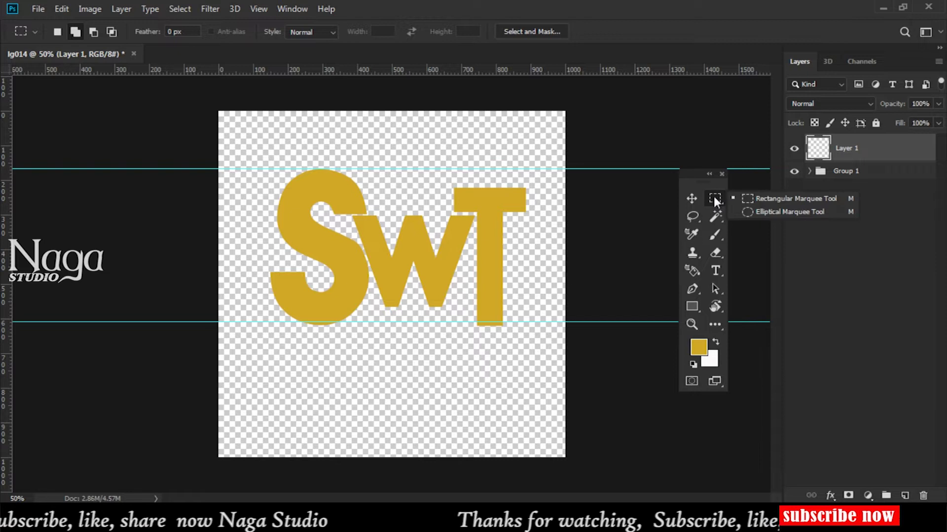
pyautogui.moveTo(252, 385); pyautogui.dragTo(566, 393)
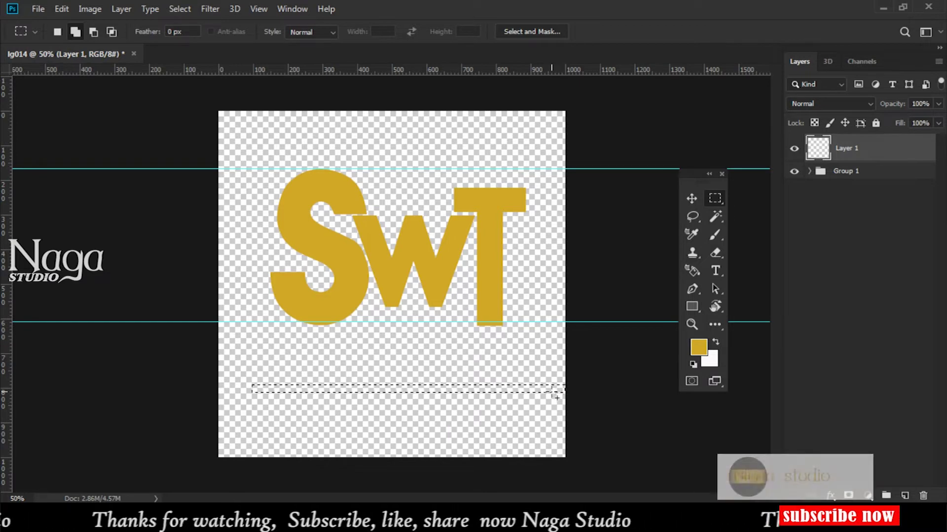
pyautogui.press('g')
pyautogui.click(543, 391)
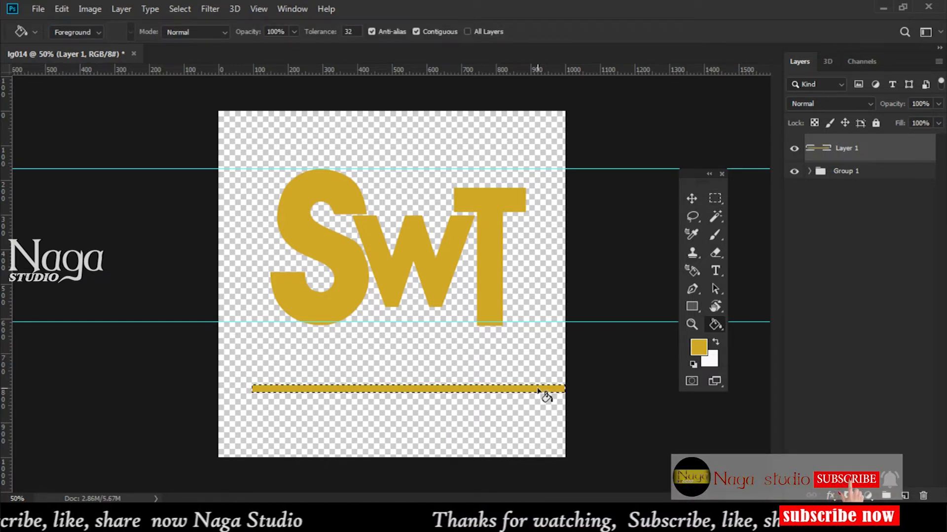
pyautogui.hotkey('ctrl', 't')
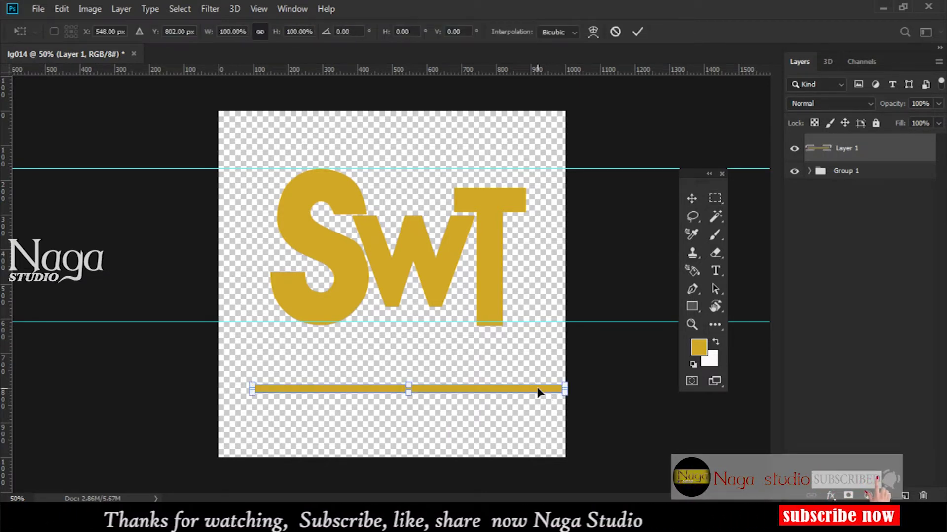
pyautogui.click(594, 32)
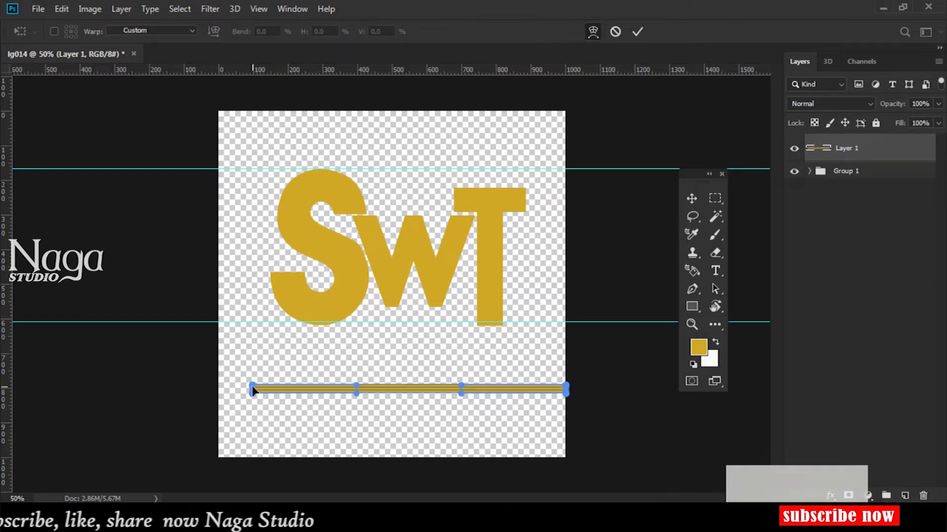
pyautogui.moveTo(253, 389); pyautogui.dragTo(254, 351)
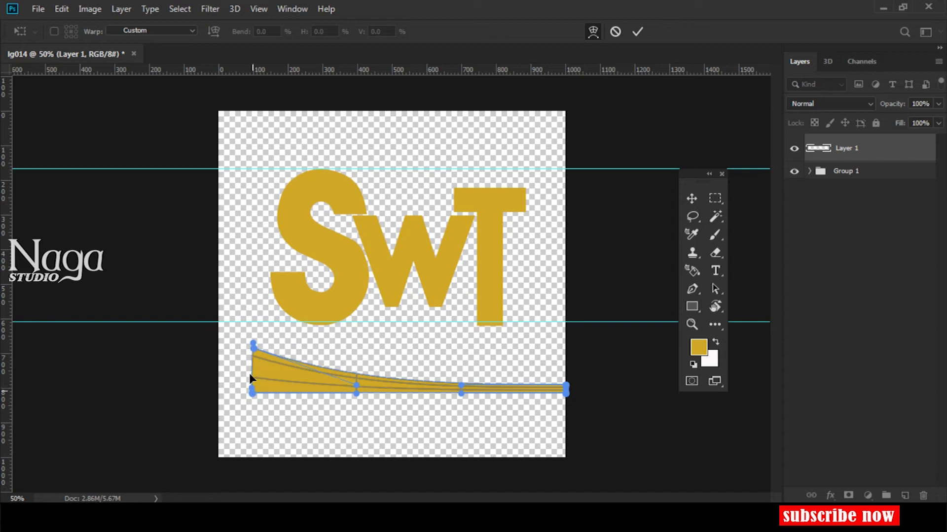
pyautogui.moveTo(252, 391); pyautogui.dragTo(265, 356)
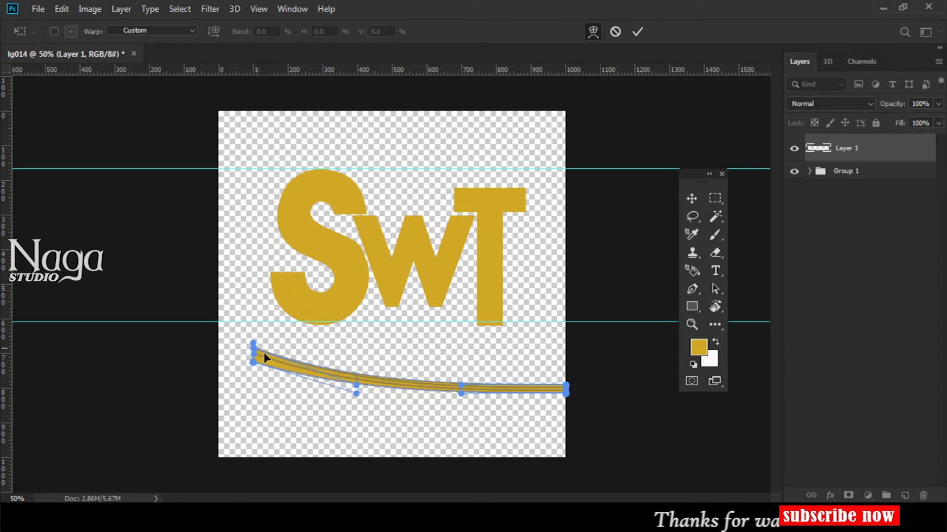
pyautogui.click(637, 31)
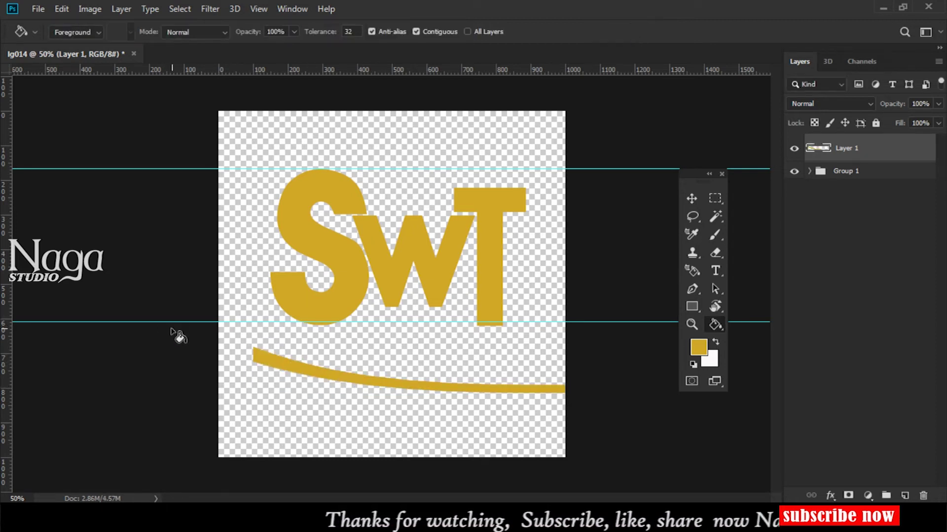
pyautogui.press('v')
pyautogui.moveTo(185, 323); pyautogui.dragTo(187, 346)
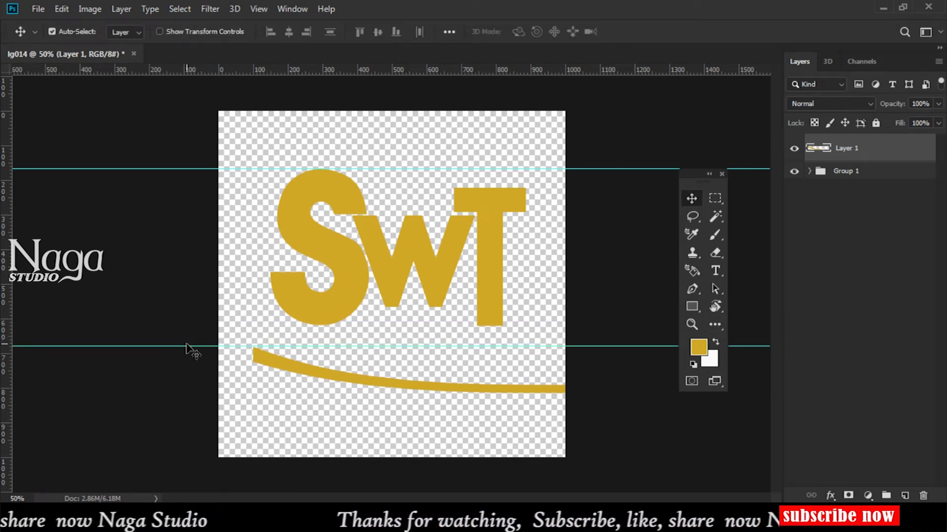
pyautogui.press('ctrl')
pyautogui.hotkey('ctrl', 'z')
pyautogui.hotkey('ctrl', 'z')
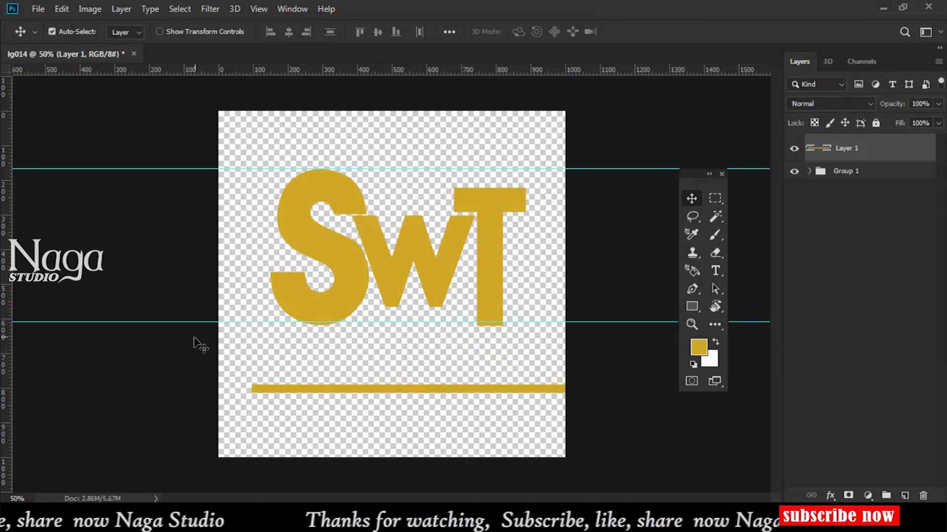
# Warp the gold bar's corners into a smile-shaped arc, then remove the lower guide.
pyautogui.moveTo(199, 323); pyautogui.dragTo(197, 340)
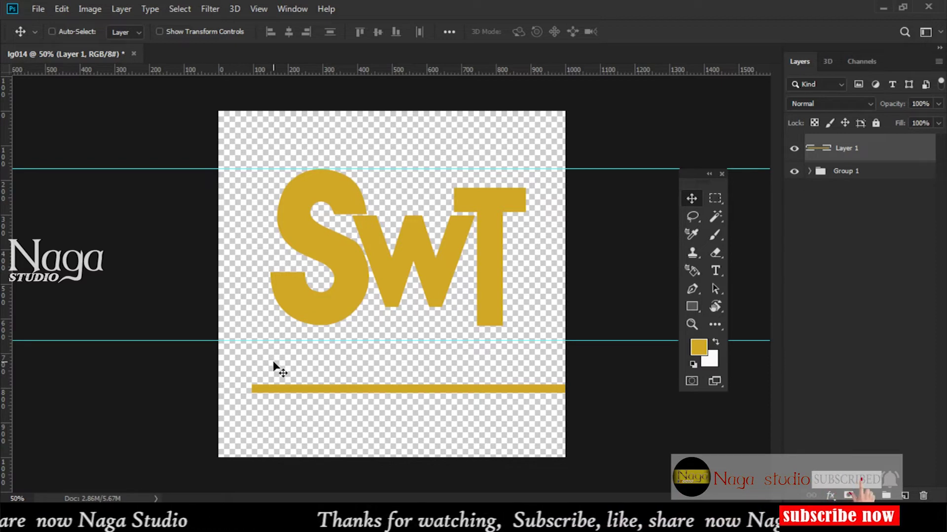
pyautogui.hotkey('ctrl', 't')
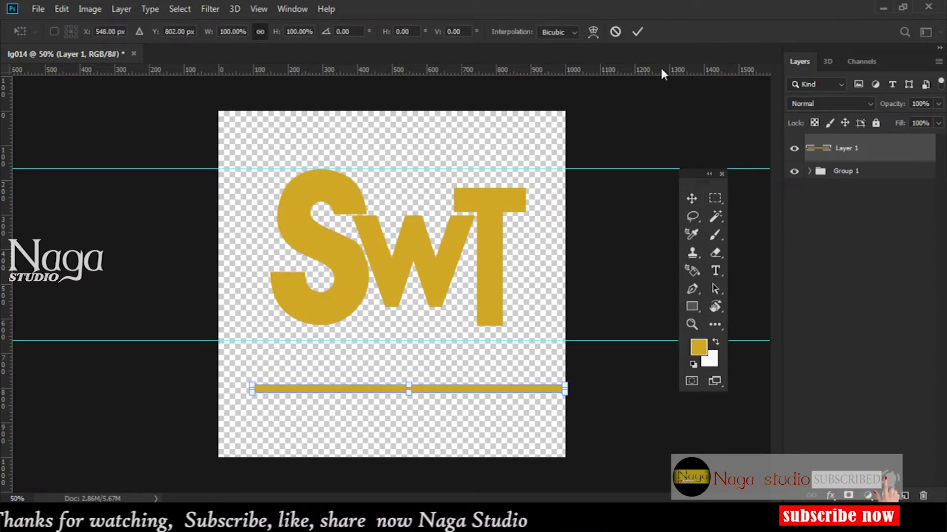
pyautogui.click(593, 32)
pyautogui.moveTo(252, 388); pyautogui.dragTo(250, 325)
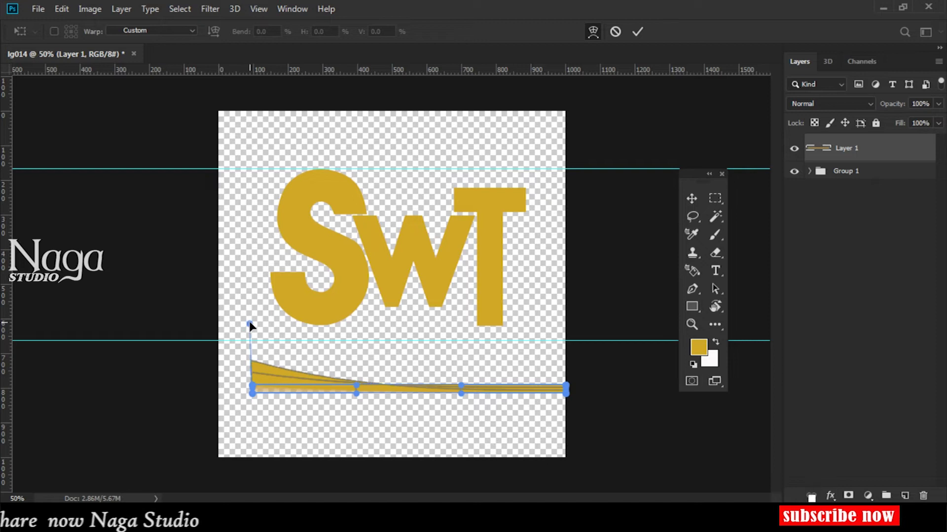
pyautogui.moveTo(251, 361)
pyautogui.mouseDown()
pyautogui.moveTo(252, 339)
pyautogui.moveTo(250, 378)
pyautogui.moveTo(249, 354)
pyautogui.mouseUp()
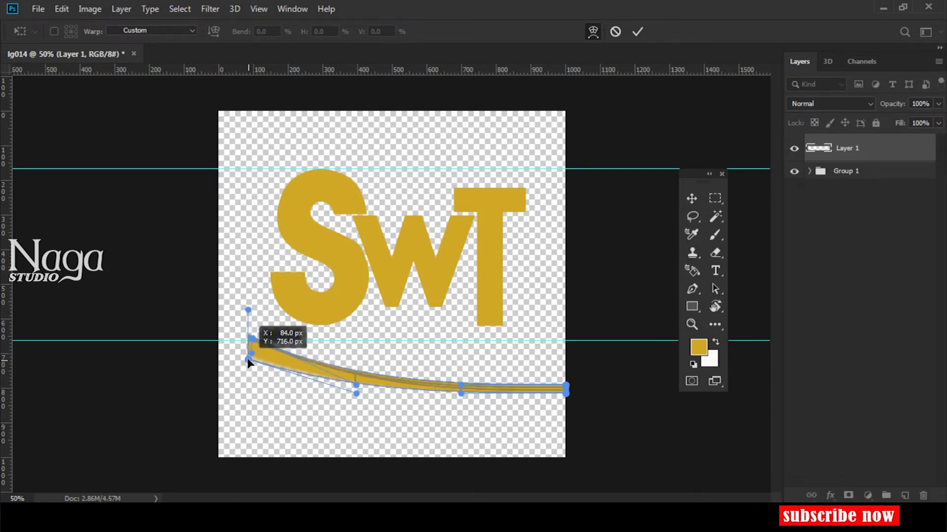
pyautogui.moveTo(566, 386); pyautogui.dragTo(562, 341)
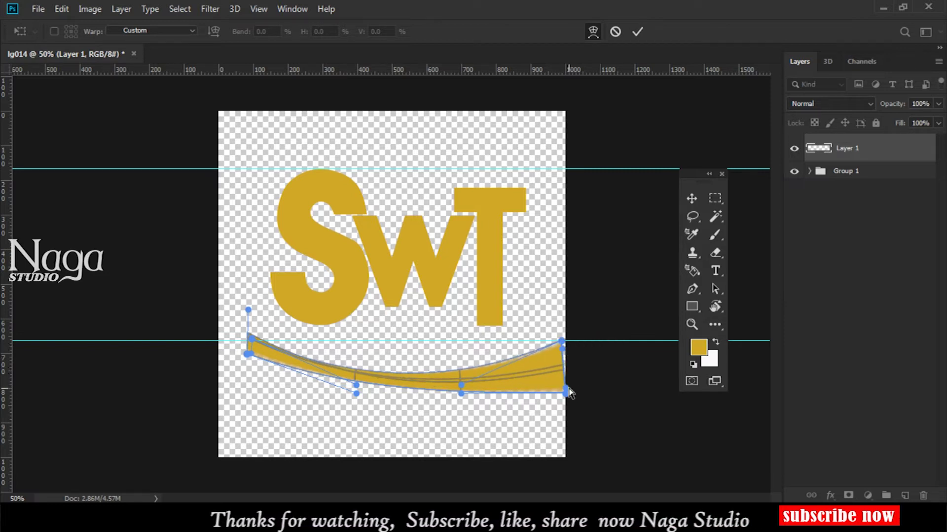
pyautogui.moveTo(567, 392); pyautogui.dragTo(565, 356)
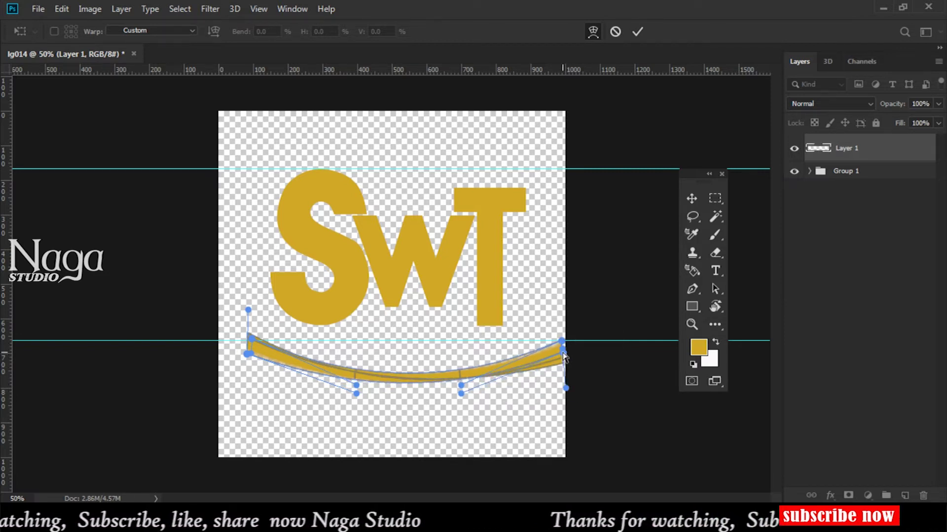
pyautogui.moveTo(567, 390); pyautogui.dragTo(565, 362)
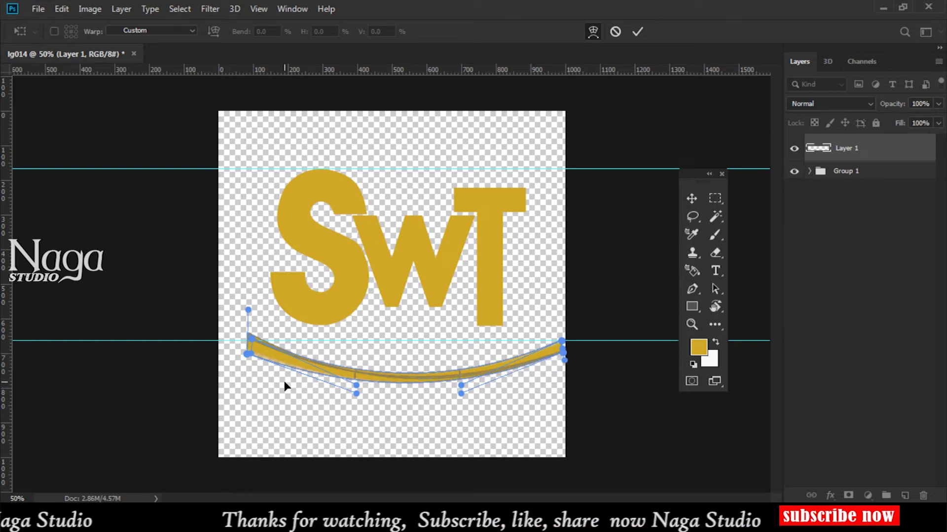
pyautogui.moveTo(245, 353); pyautogui.dragTo(244, 350)
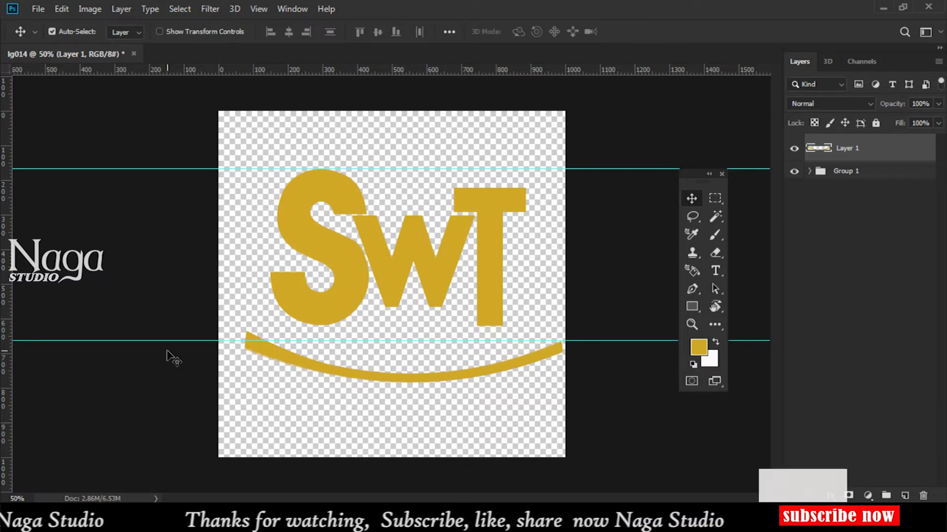
pyautogui.moveTo(177, 340); pyautogui.dragTo(214, 72)
# Move the leftover guide aside and shift the gold arc just below the SWT letters.
pyautogui.moveTo(206, 169); pyautogui.dragTo(220, 87)
pyautogui.rightClick(296, 363)
pyautogui.click(298, 364)
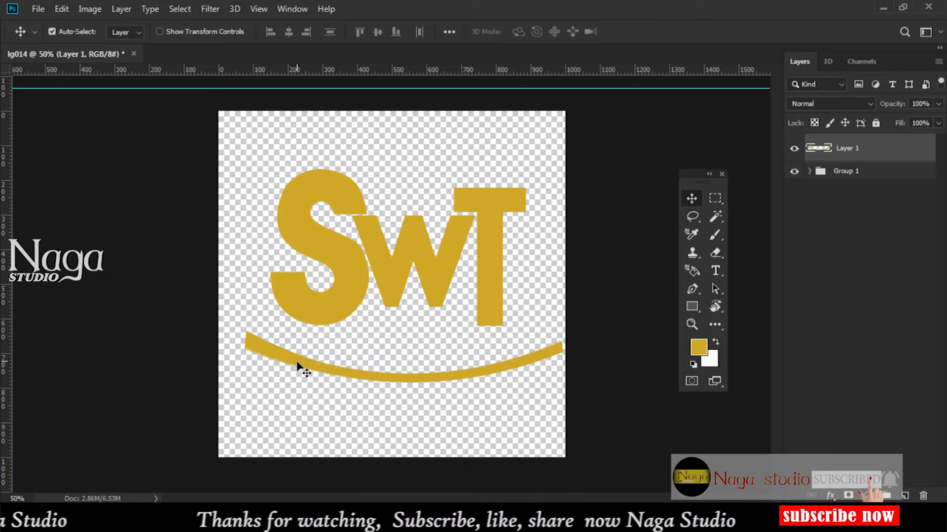
pyautogui.moveTo(298, 364); pyautogui.dragTo(287, 359)
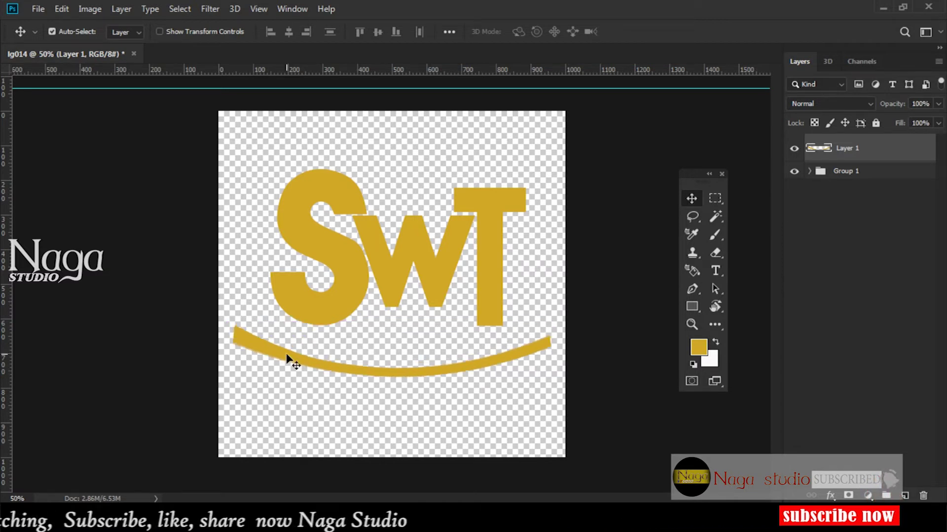
pyautogui.moveTo(287, 359)
pyautogui.mouseDown()
pyautogui.moveTo(290, 398)
pyautogui.moveTo(287, 355)
pyautogui.mouseUp()
# Rotate a copy of the arc 90° clockwise and place it at the canvas's left edge.
pyautogui.hotkey('ctrl', 't')
pyautogui.rightClick(286, 355)
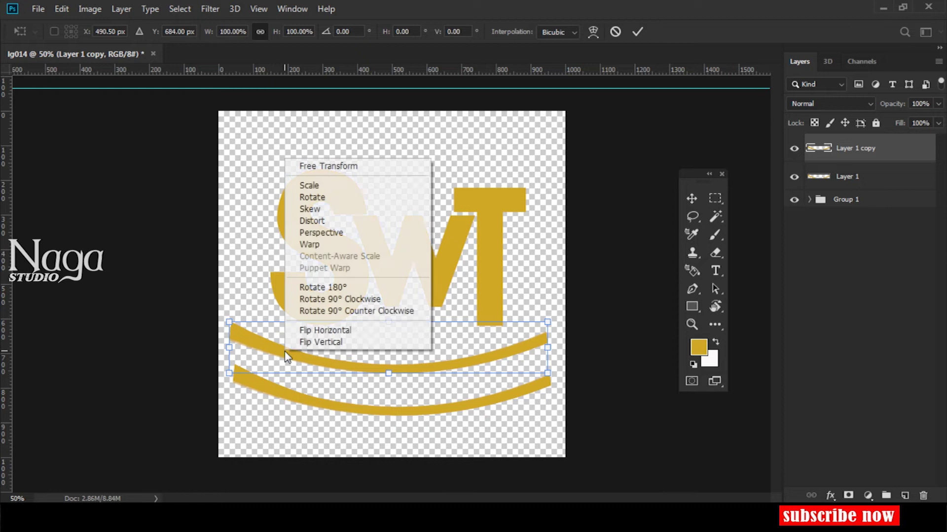
pyautogui.click(340, 299)
pyautogui.moveTo(370, 411); pyautogui.dragTo(220, 290)
pyautogui.press('Return')
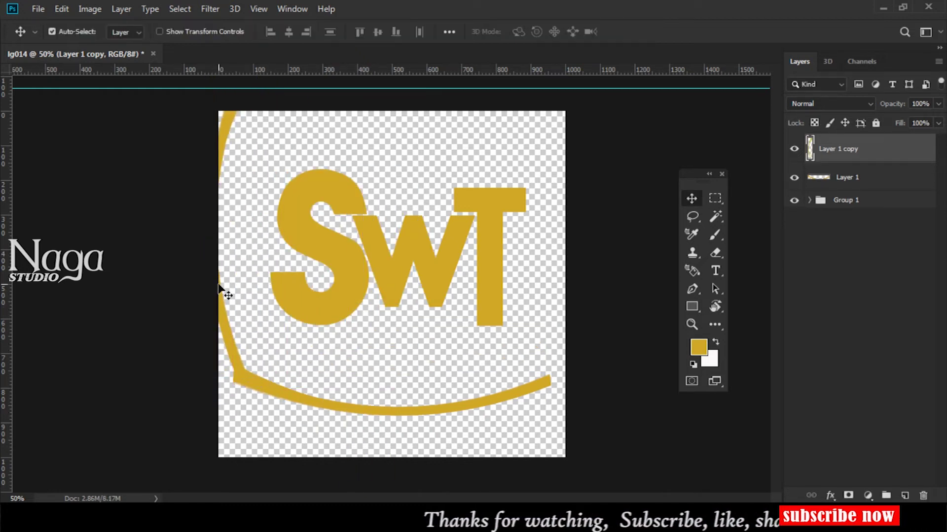
# Duplicate the left arc, flip it horizontally, and place it on the canvas's right side.
pyautogui.moveTo(232, 344); pyautogui.dragTo(302, 332)
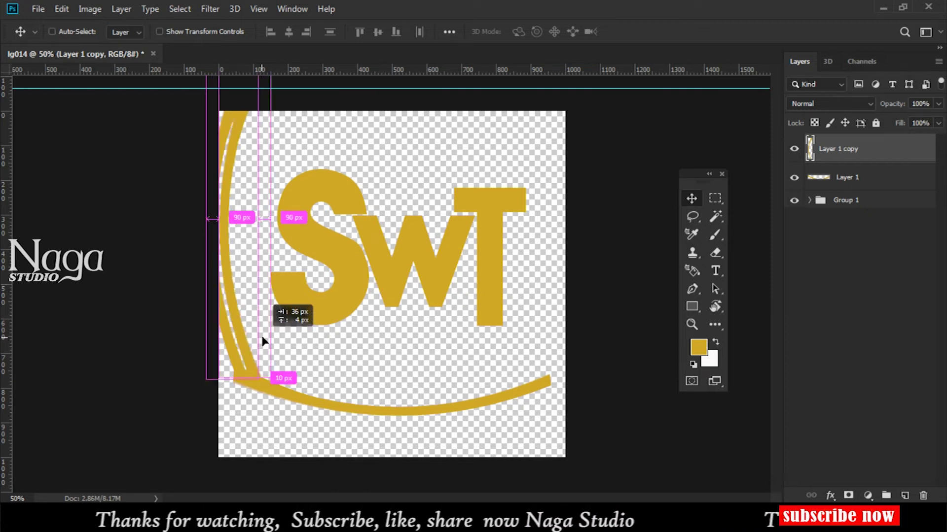
pyautogui.hotkey('ctrl', 't')
pyautogui.rightClick(302, 332)
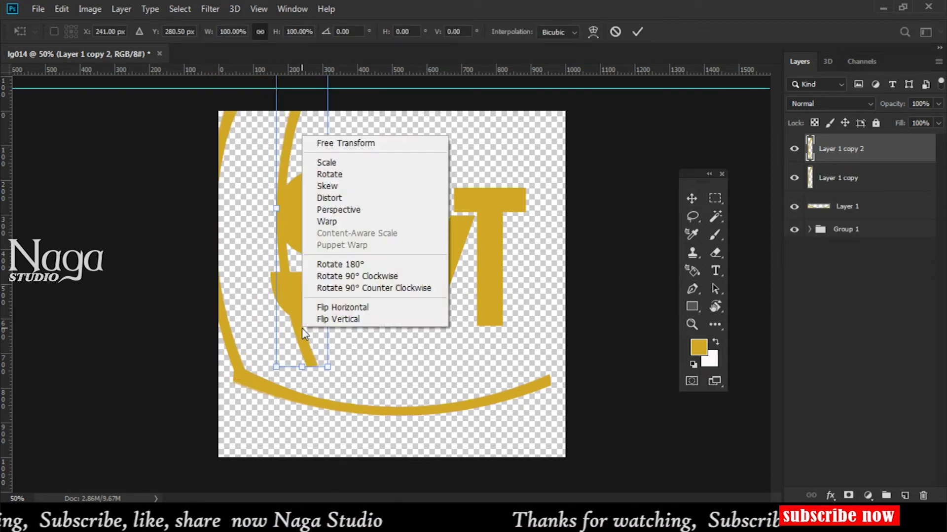
pyautogui.click(342, 307)
pyautogui.moveTo(300, 347); pyautogui.dragTo(547, 373)
pyautogui.press('Return')
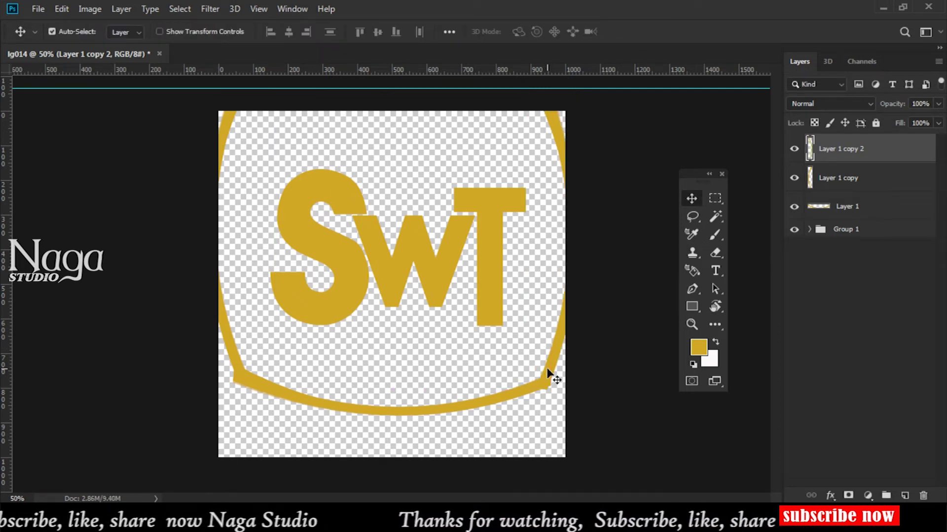
pyautogui.keyDown('shift'); pyautogui.click(871, 178); pyautogui.keyUp('shift')
# Group the three arc layers as Group 2 and scale the group to about 86% around SWT.
pyautogui.keyDown('shift'); pyautogui.click(874, 209); pyautogui.keyUp('shift')
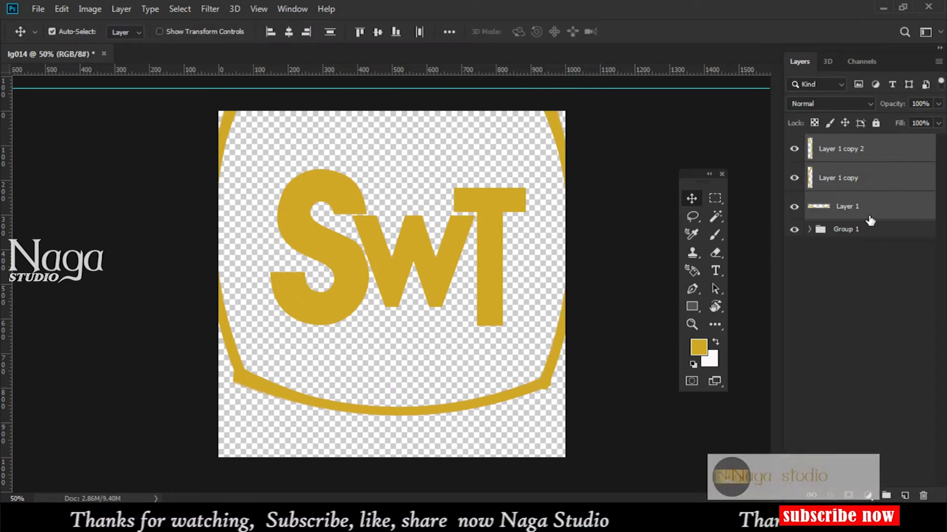
pyautogui.hotkey('ctrl', 'g')
pyautogui.hotkey('ctrl', 't')
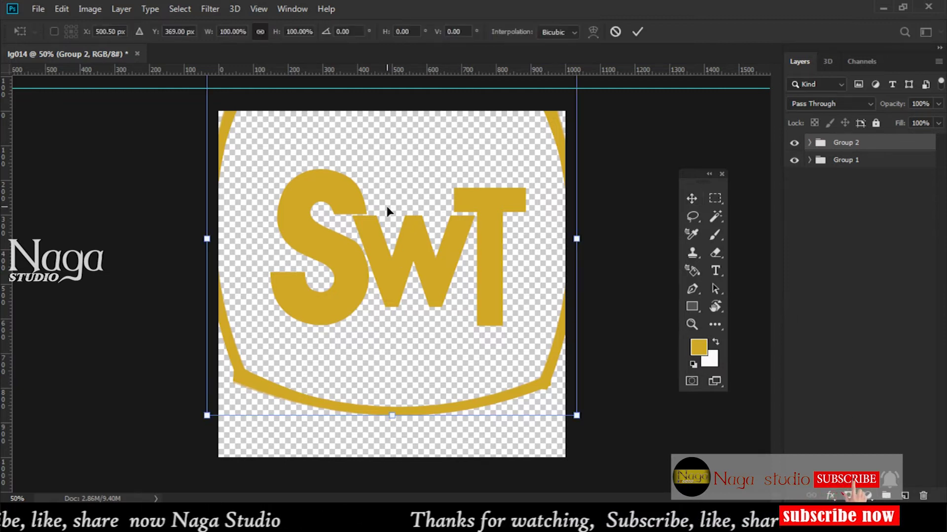
pyautogui.moveTo(387, 211); pyautogui.dragTo(388, 252)
pyautogui.moveTo(206, 103); pyautogui.dragTo(277, 169)
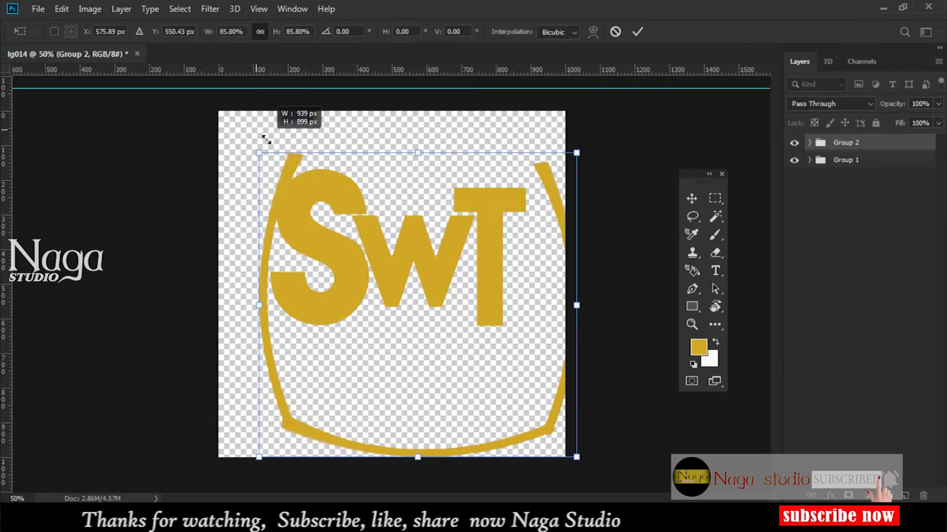
pyautogui.moveTo(409, 276)
pyautogui.mouseDown()
pyautogui.moveTo(372, 217)
pyautogui.moveTo(383, 214)
pyautogui.mouseUp()
pyautogui.press('Return')
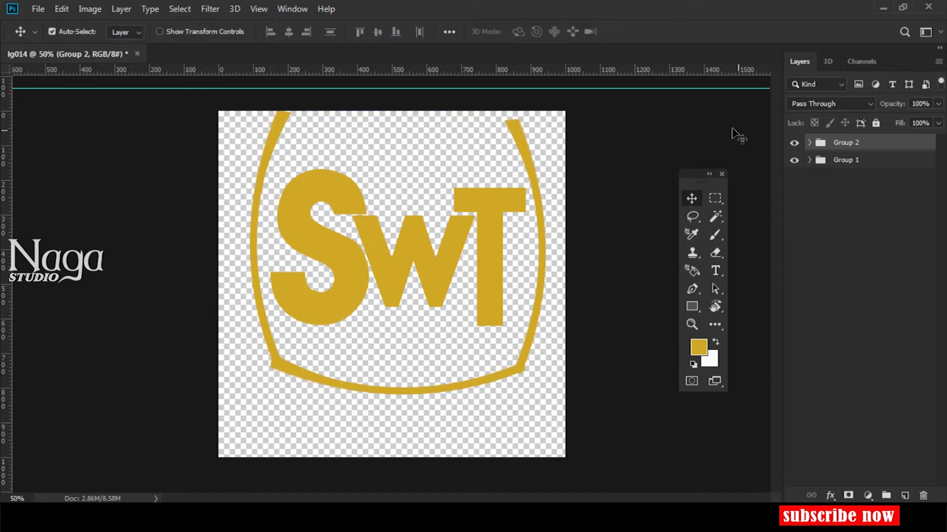
# Duplicate the bottom arc, Layer 1, inside Group 2 to make a fourth arc.
pyautogui.click(809, 142)
pyautogui.click(843, 220)
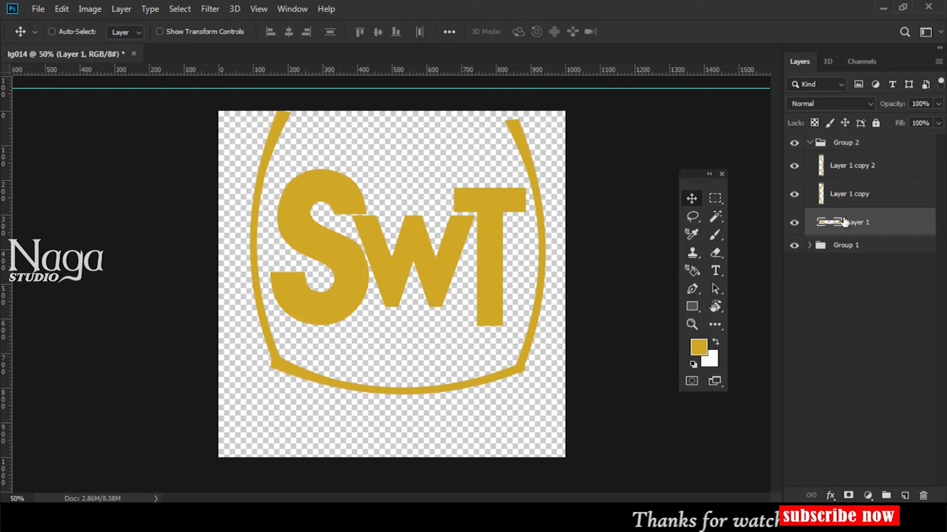
pyautogui.moveTo(843, 222); pyautogui.dragTo(844, 222)
pyautogui.hotkey('ctrl', 't')
pyautogui.rightClick(455, 188)
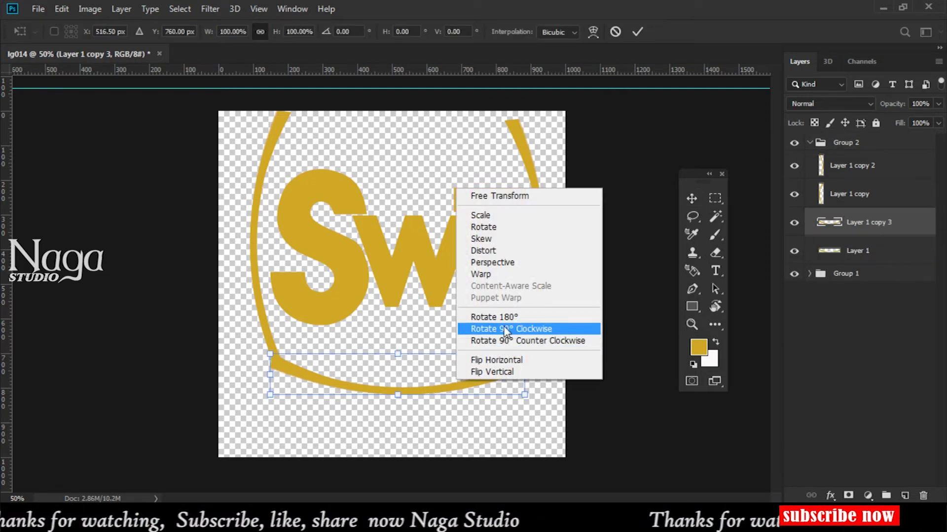
# Rotate the duplicate arc 180° and place it across the top of the canvas.
pyautogui.click(493, 317)
pyautogui.moveTo(425, 378)
pyautogui.mouseDown()
pyautogui.moveTo(437, 151)
pyautogui.moveTo(478, 112)
pyautogui.mouseUp()
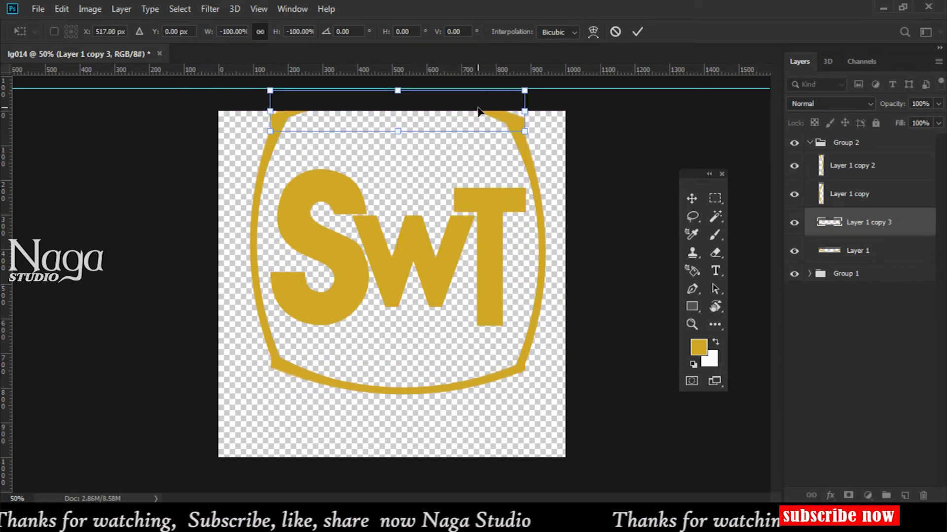
pyautogui.press('Return')
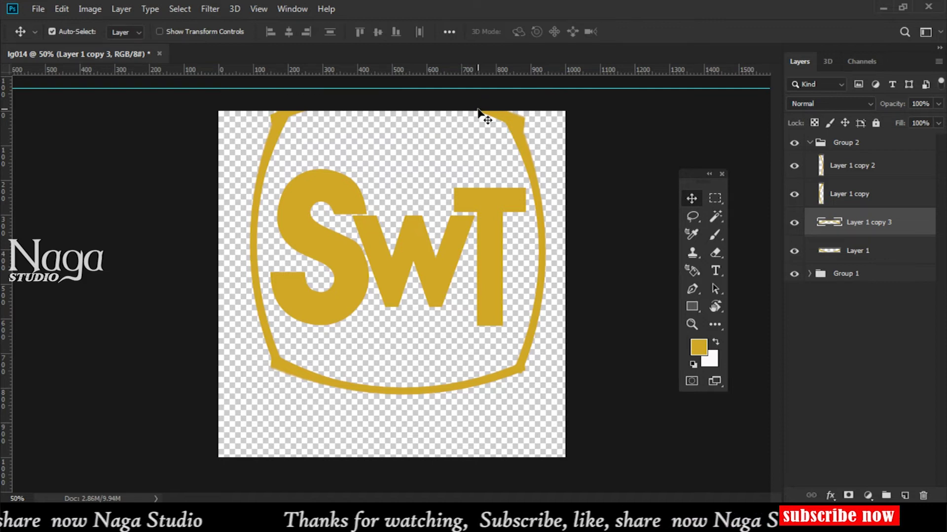
# Merge all four arcs into one ring layer outside Group 2 and lower it 86 px.
pyautogui.click(889, 169)
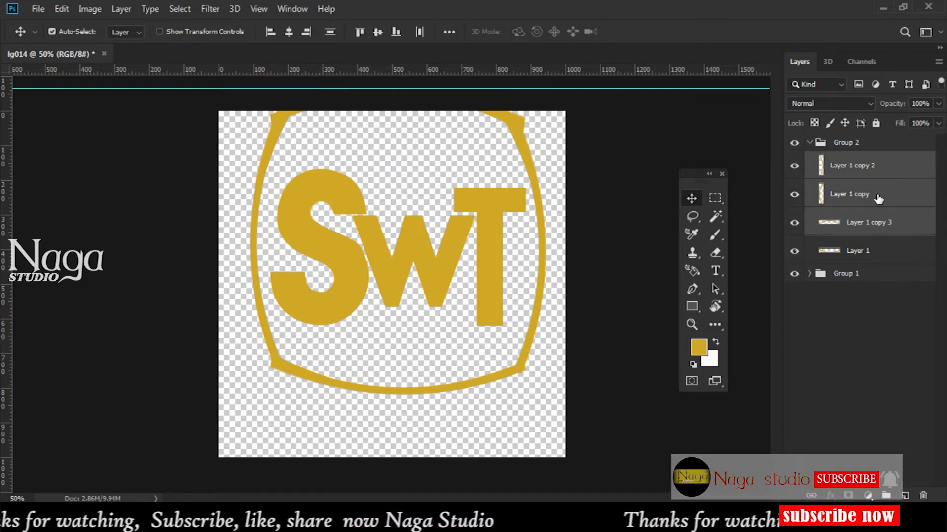
pyautogui.keyDown('shift'); pyautogui.click(867, 254); pyautogui.keyUp('shift')
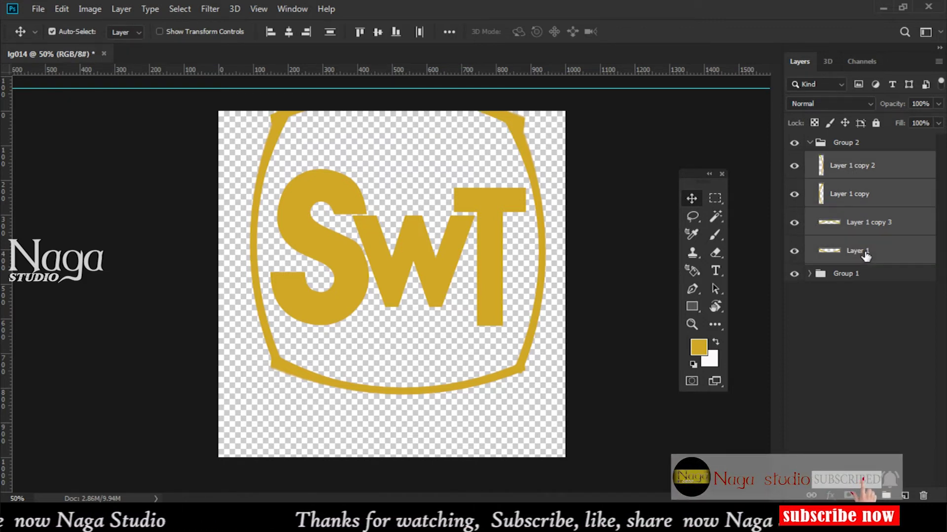
pyautogui.hotkey('ctrl', 'e')
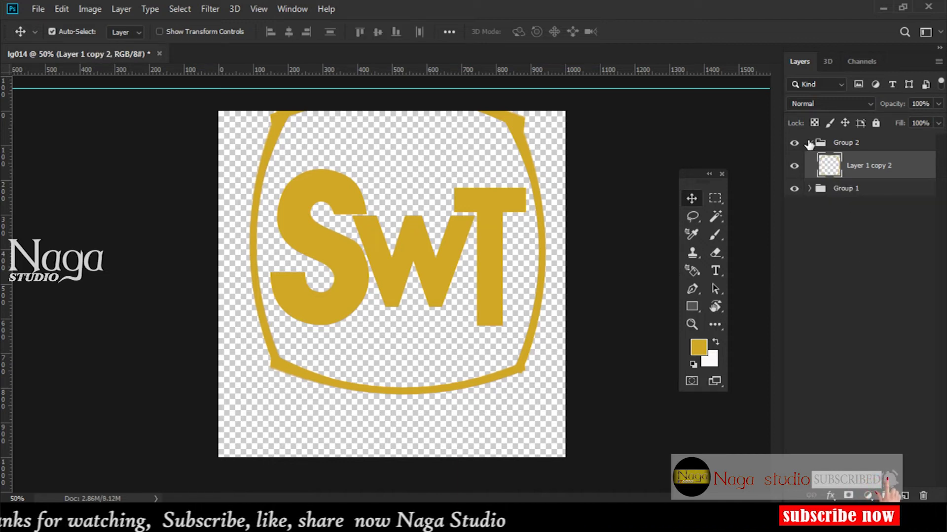
pyautogui.moveTo(833, 154); pyautogui.dragTo(856, 139)
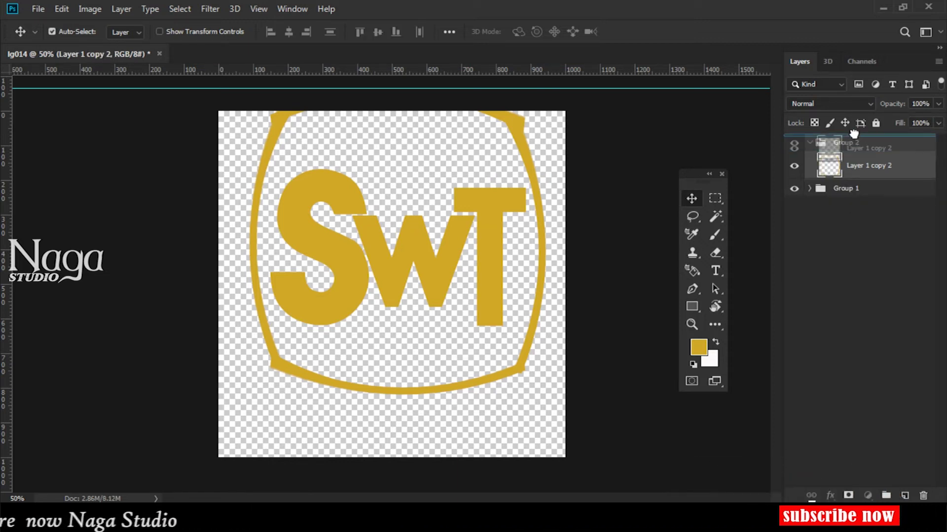
pyautogui.click(849, 171)
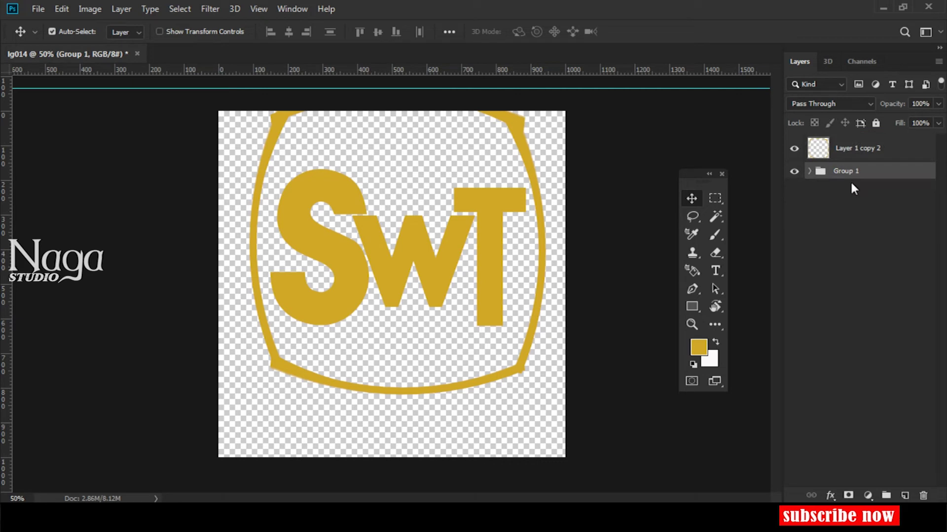
pyautogui.moveTo(855, 148); pyautogui.dragTo(826, 176)
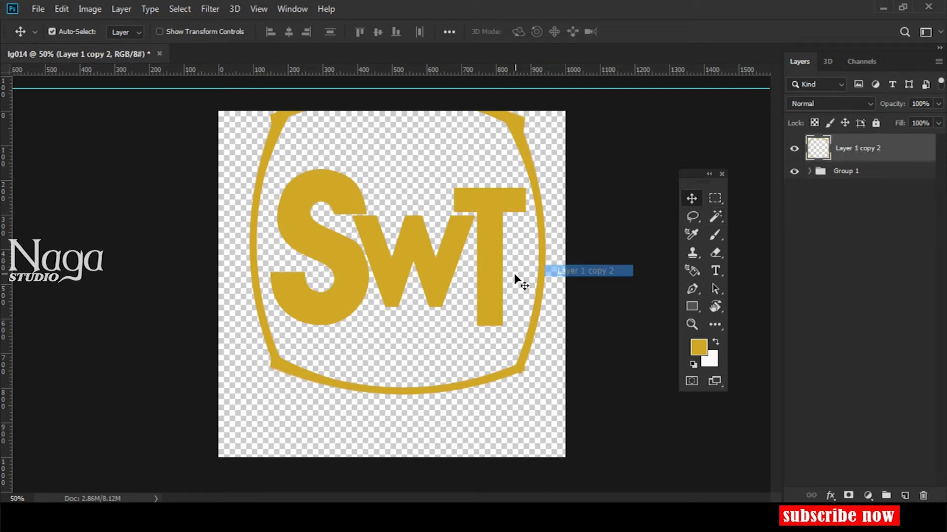
pyautogui.moveTo(543, 271); pyautogui.dragTo(539, 302)
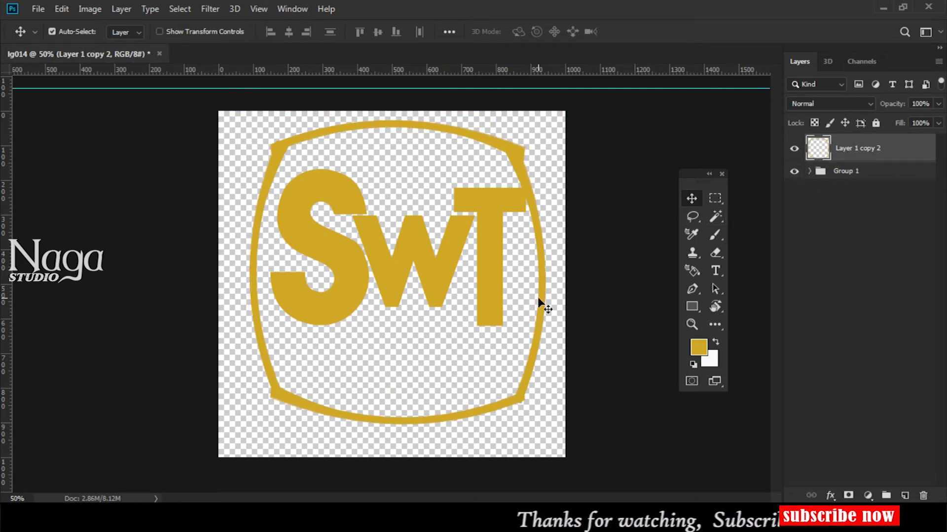
# Duplicate the gold ring and rotate the copy by 45°.
pyautogui.hotkey('ctrl', 'j')
pyautogui.hotkey('ctrl', 't')
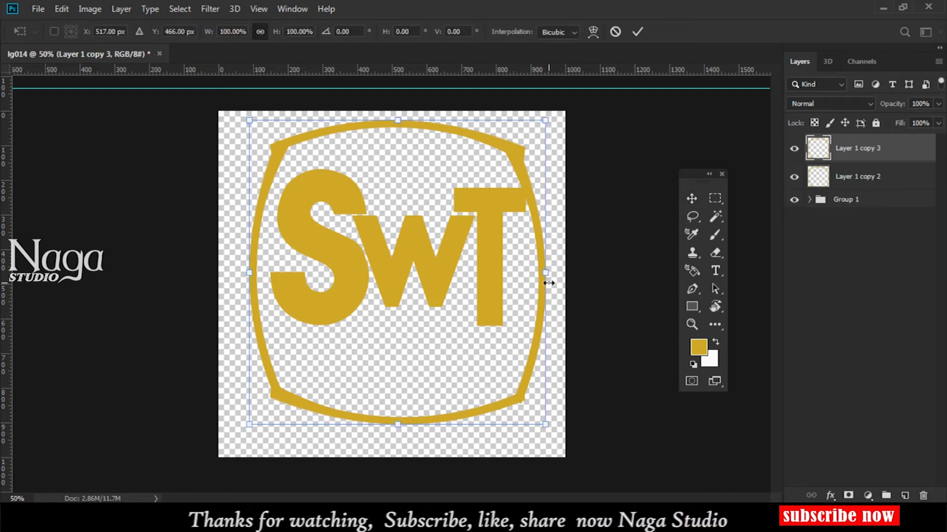
pyautogui.click(340, 31)
pyautogui.write('45')
pyautogui.press('Return')
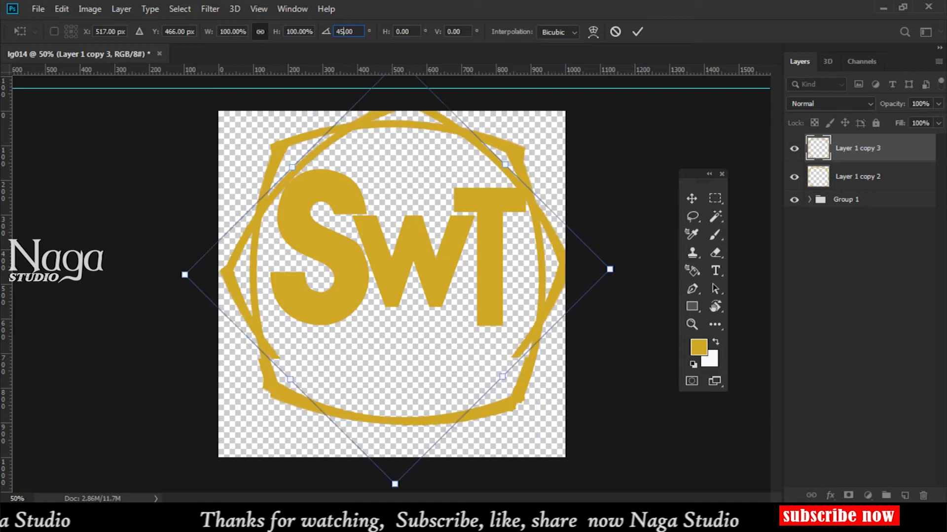
pyautogui.press('Return')
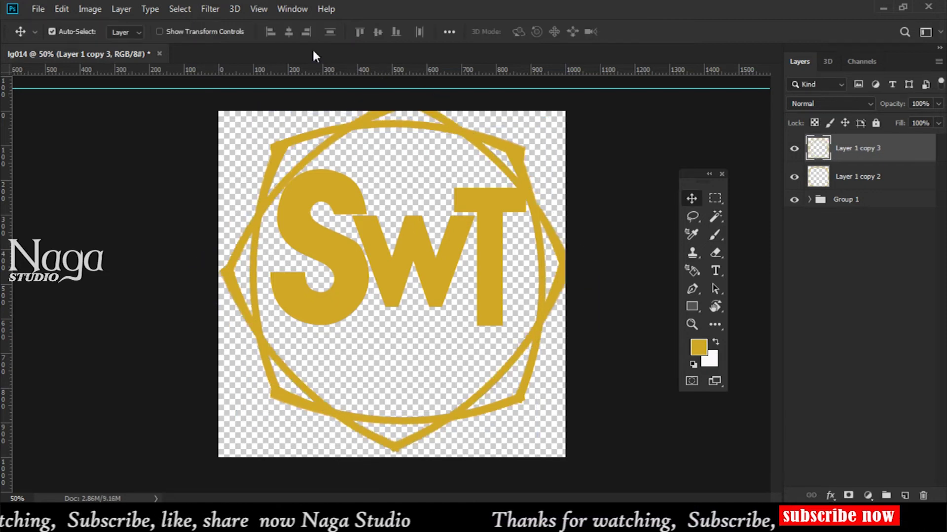
# Merge the two rings, then duplicate the result and rotate the new copy by 22°.
pyautogui.keyDown('ctrl'); pyautogui.click(860, 176); pyautogui.keyUp('ctrl')
pyautogui.hotkey('ctrl', 'e')
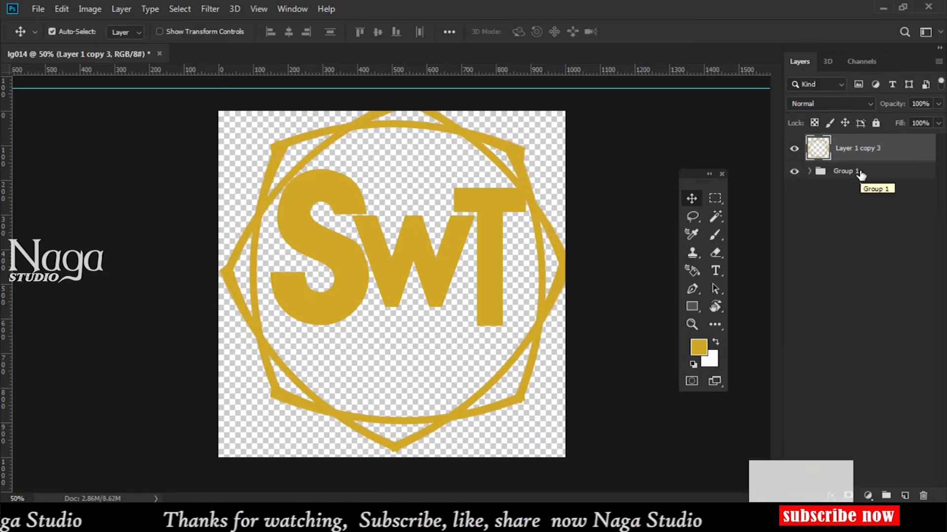
pyautogui.hotkey('ctrl', 'j')
pyautogui.hotkey('ctrl', 't')
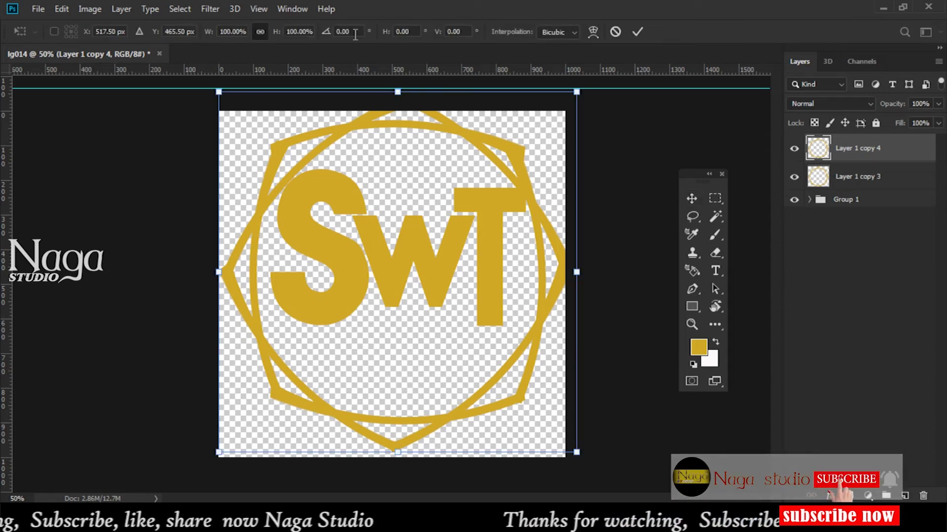
pyautogui.click(336, 32)
pyautogui.write('22')
pyautogui.press('Return')
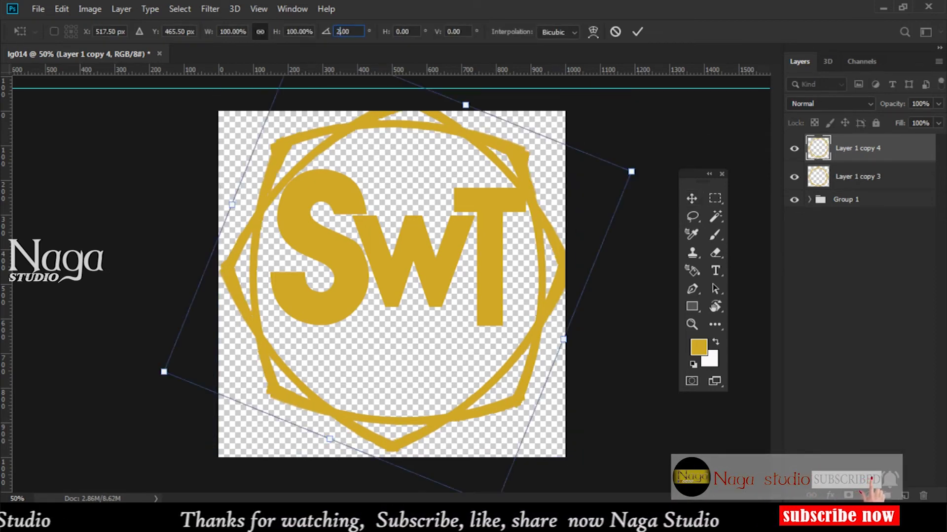
pyautogui.press('Return')
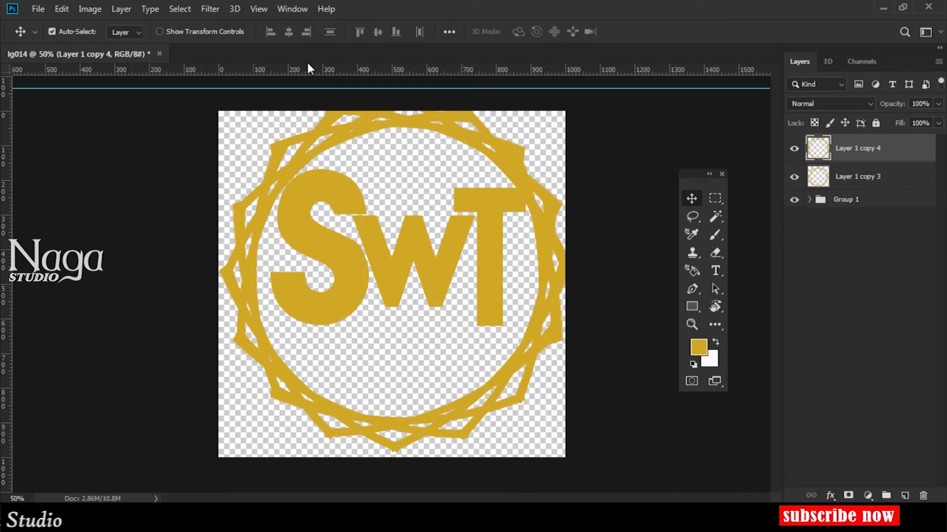
pyautogui.keyDown('shift'); pyautogui.click(863, 176); pyautogui.keyUp('shift')
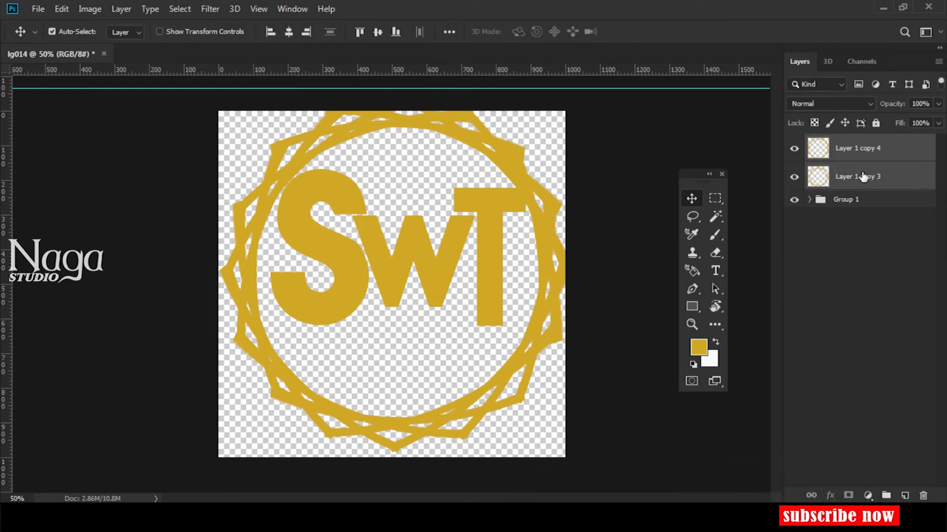
# Scale both starburst layers to about 75%, centre them behind SWT, and merge them.
pyautogui.hotkey('ctrl', 't')
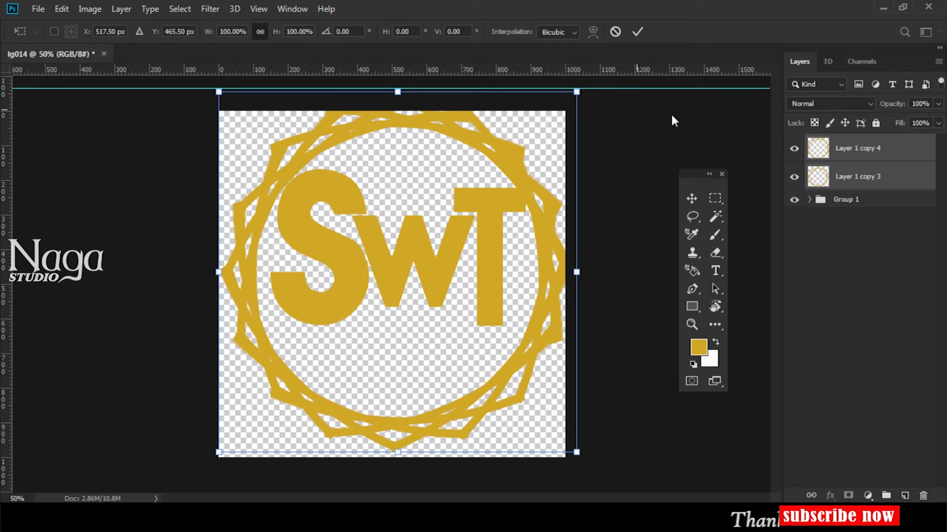
pyautogui.moveTo(577, 93); pyautogui.dragTo(484, 178)
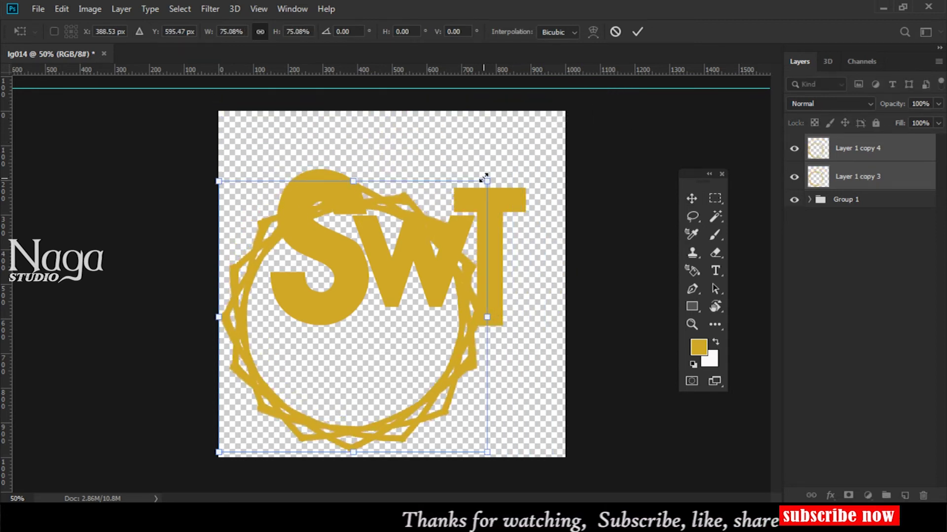
pyautogui.moveTo(371, 341); pyautogui.dragTo(394, 280)
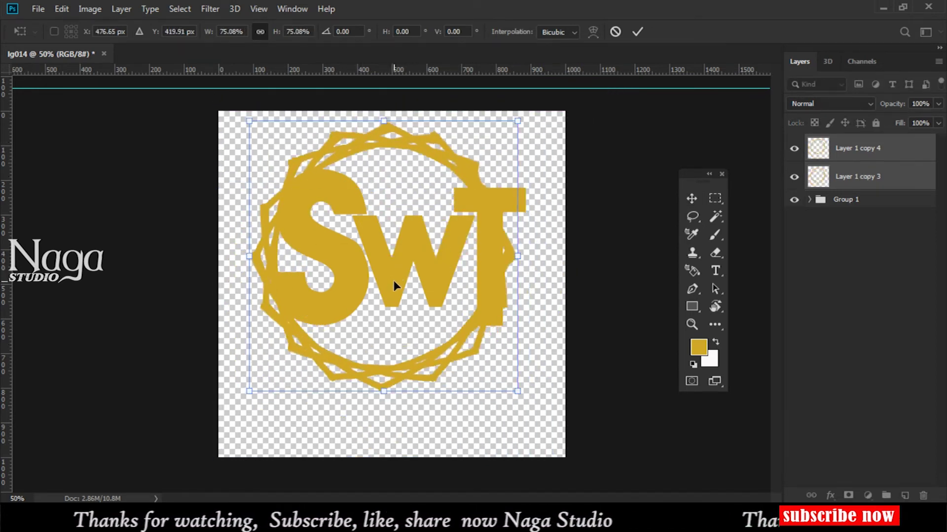
pyautogui.press('Return')
pyautogui.hotkey('ctrl', 'e')
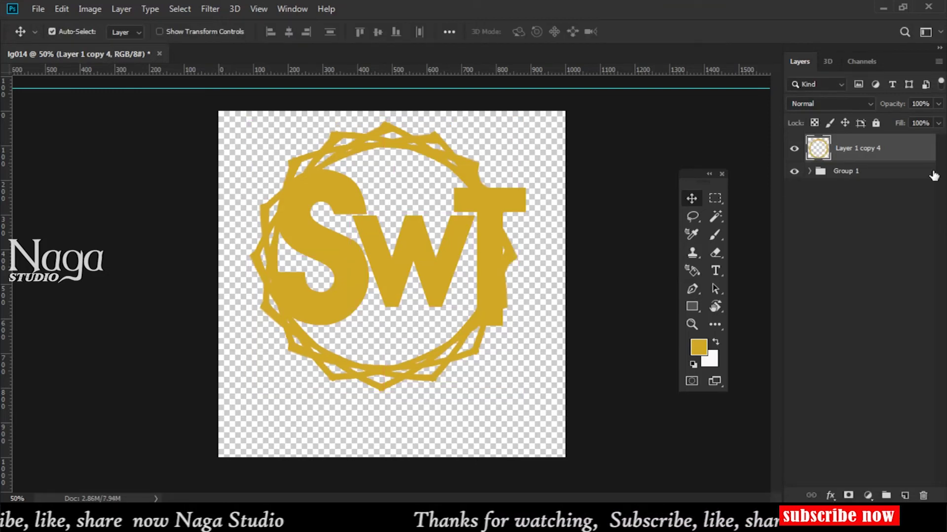
# Shrink the SWT letter group to about 69% and centre it inside the ring.
pyautogui.click(849, 174)
pyautogui.hotkey('ctrl', 't')
pyautogui.moveTo(272, 173); pyautogui.dragTo(302, 194)
pyautogui.moveTo(518, 195); pyautogui.dragTo(475, 218)
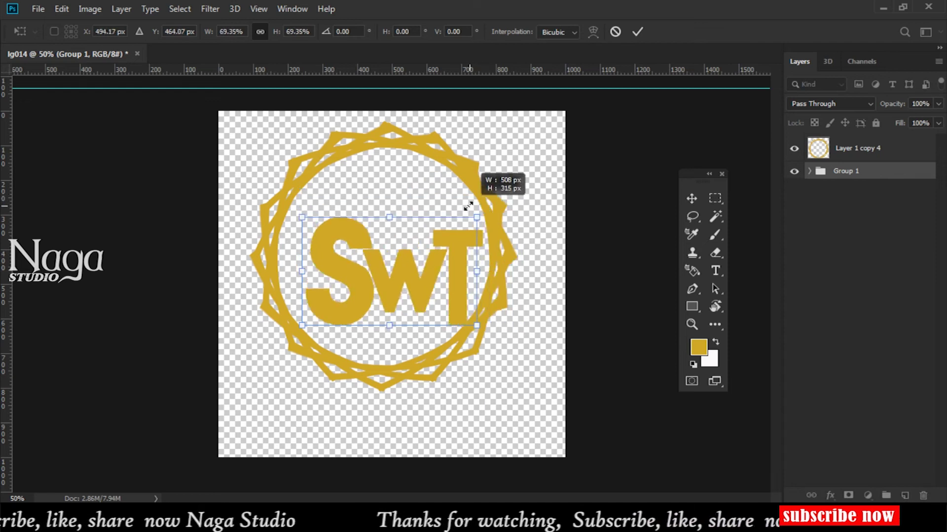
pyautogui.moveTo(445, 267); pyautogui.dragTo(434, 254)
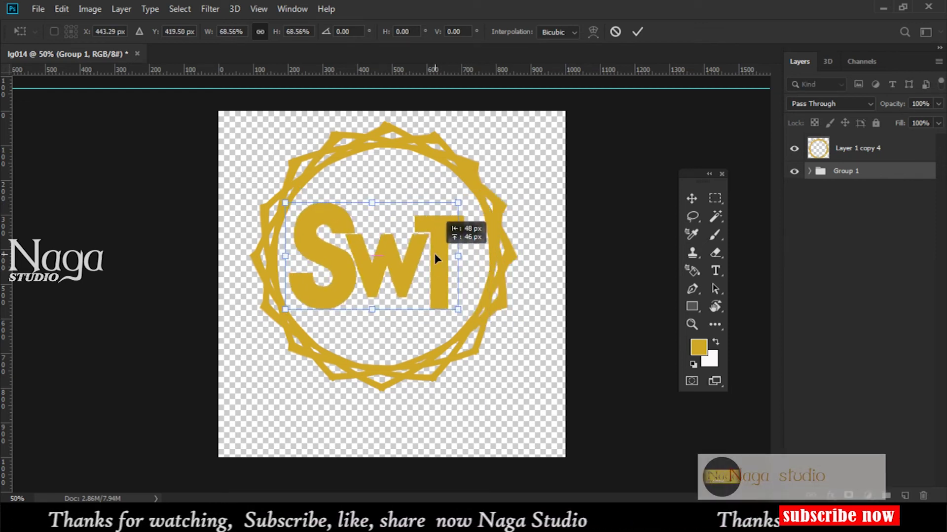
pyautogui.press('Return')
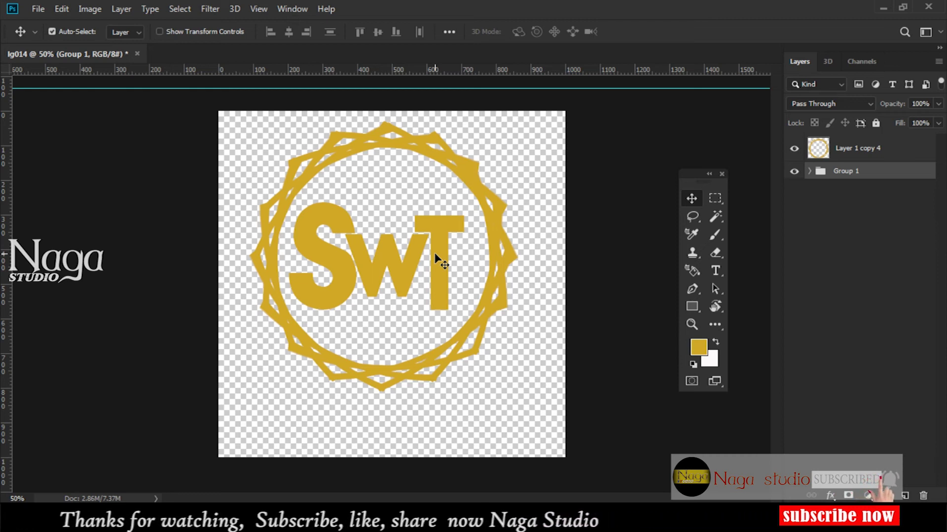
# Add the text line 'SHE WELFARE TRUST' below the starburst ring.
pyautogui.press('t')
pyautogui.click(237, 428)
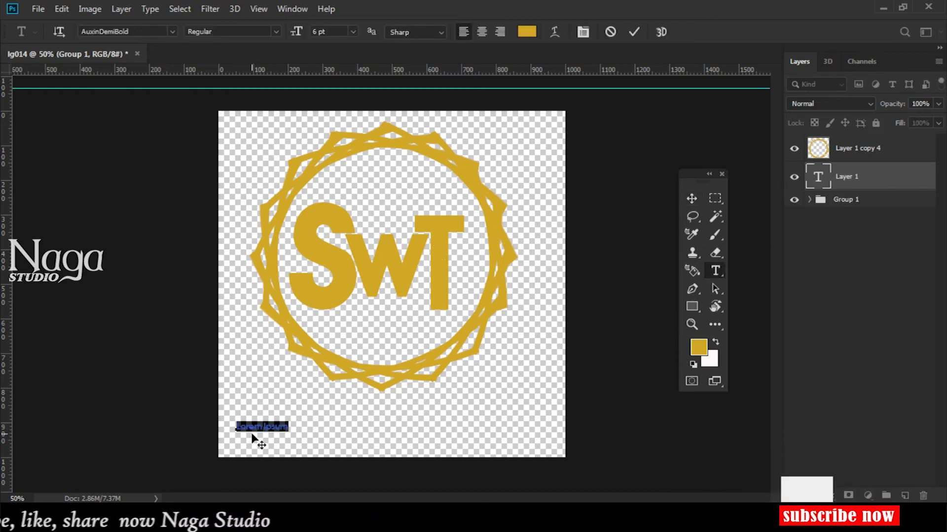
pyautogui.write('SHE WELFARE')
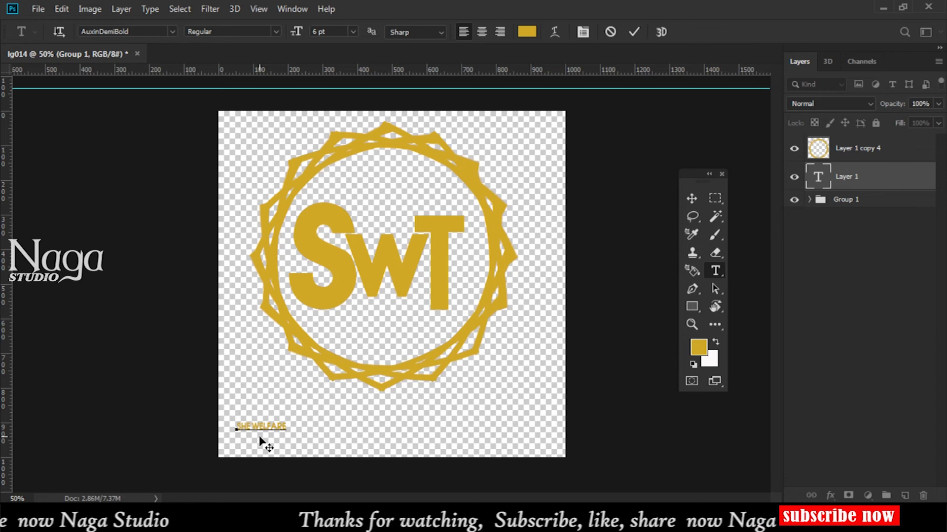
pyautogui.write('TRUST')
pyautogui.hotkey('ctrl', 'Return')
# Scale the SHE WELFARE TRUST text up about 260% to span the logo's width.
pyautogui.hotkey('ctrl', 't')
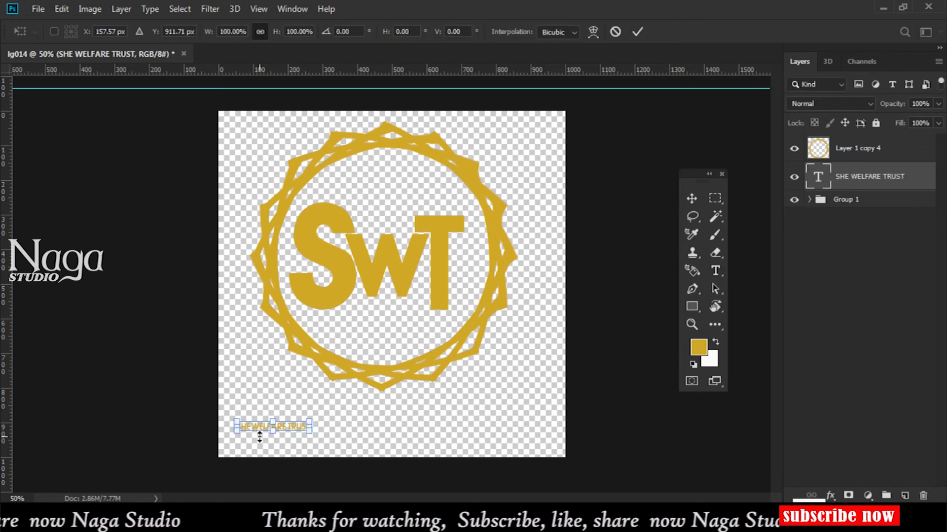
pyautogui.moveTo(309, 422); pyautogui.dragTo(527, 345)
pyautogui.press('Return')
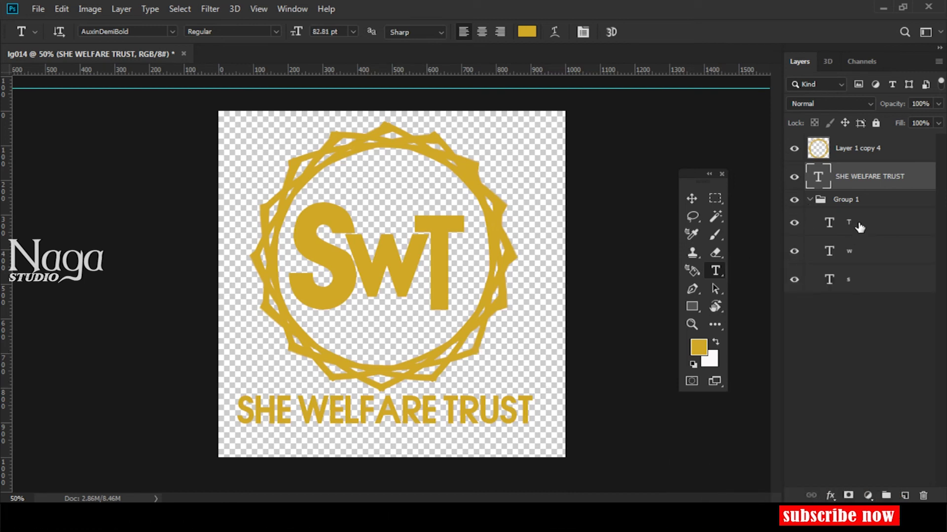
# Merge the T, w and s letter layers into a single layer.
pyautogui.click(859, 227)
pyautogui.keyDown('shift'); pyautogui.click(853, 253); pyautogui.keyUp('shift')
pyautogui.keyDown('shift'); pyautogui.click(857, 275); pyautogui.keyUp('shift')
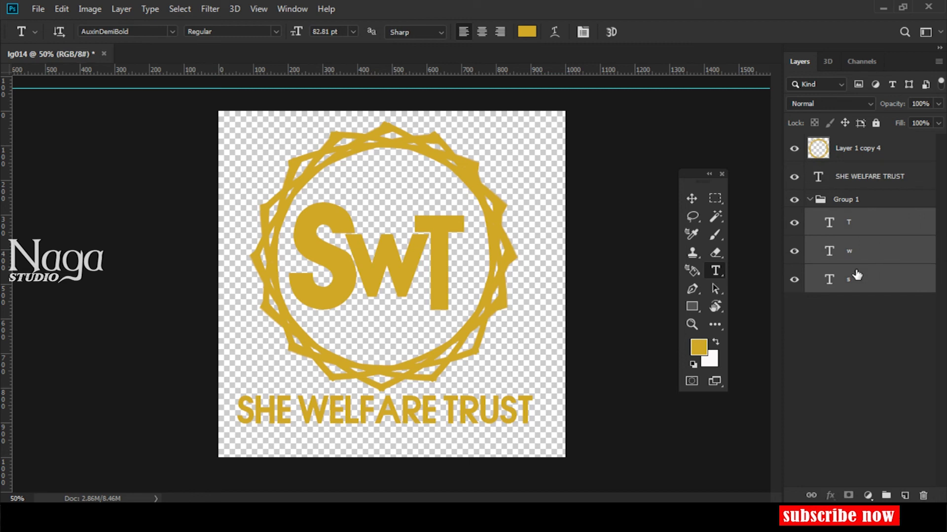
pyautogui.hotkey('ctrl', 'e')
# Give the letters an Orange, Yellow, Orange gradient overlay with a gold middle colour stop.
pyautogui.click(831, 495)
pyautogui.click(856, 444)
pyautogui.moveTo(653, 179); pyautogui.dragTo(765, 179)
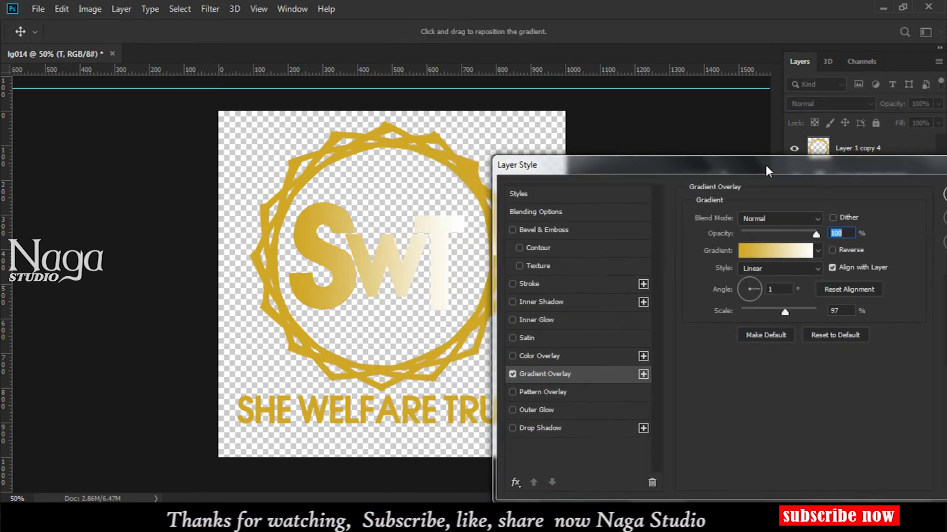
pyautogui.click(772, 252)
pyautogui.click(781, 197)
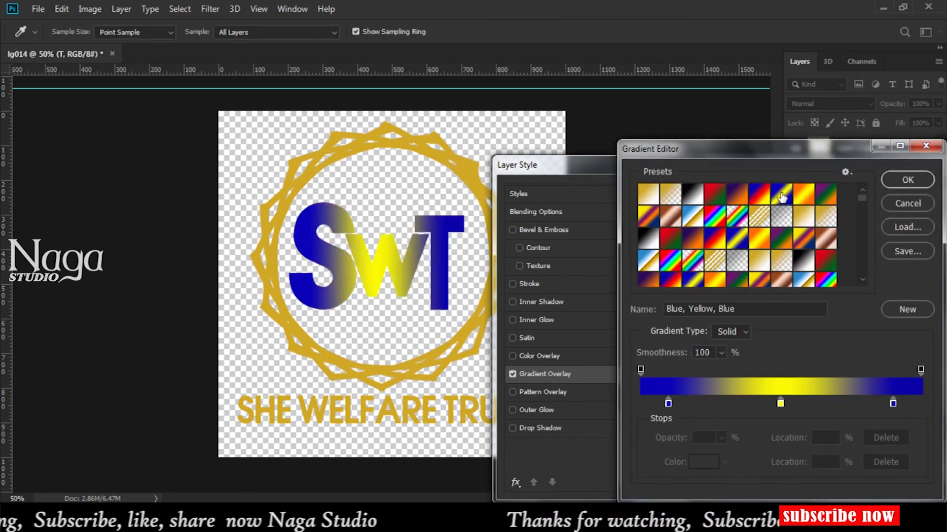
pyautogui.click(763, 242)
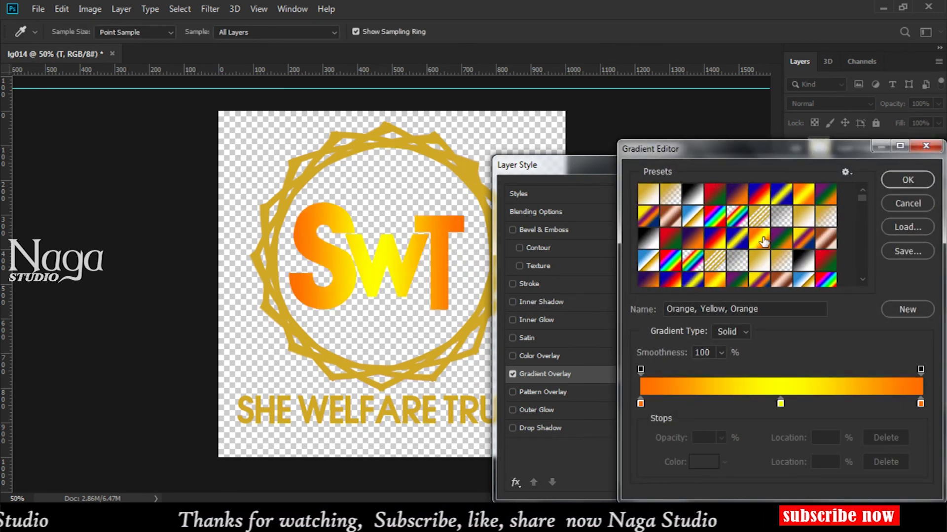
pyautogui.click(780, 403)
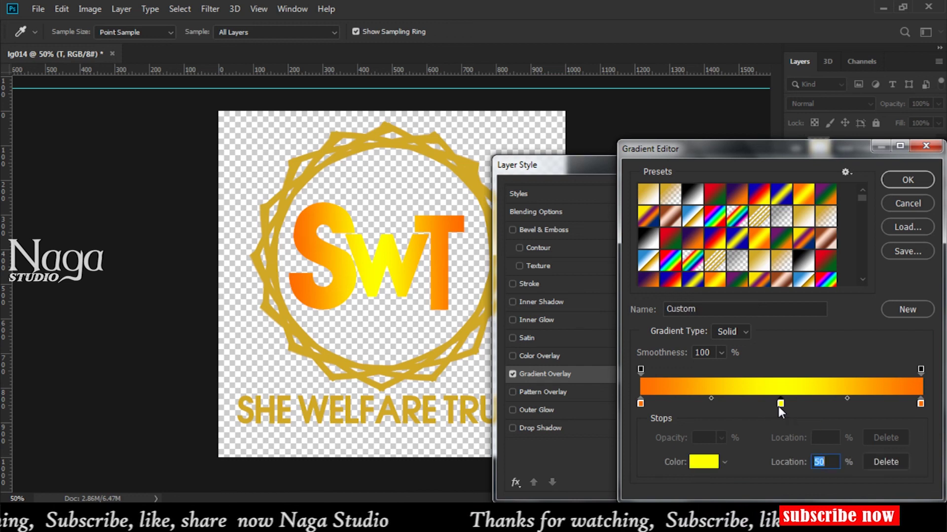
pyautogui.click(473, 172)
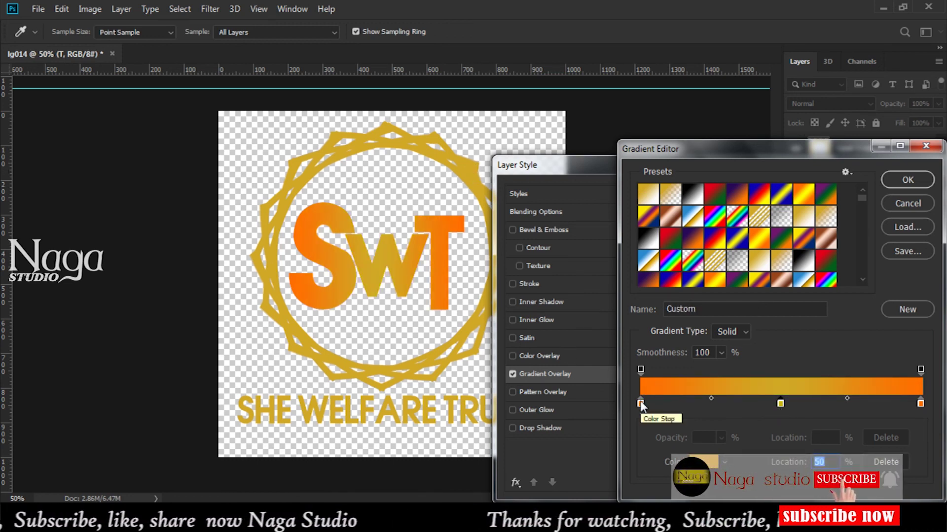
pyautogui.click(907, 179)
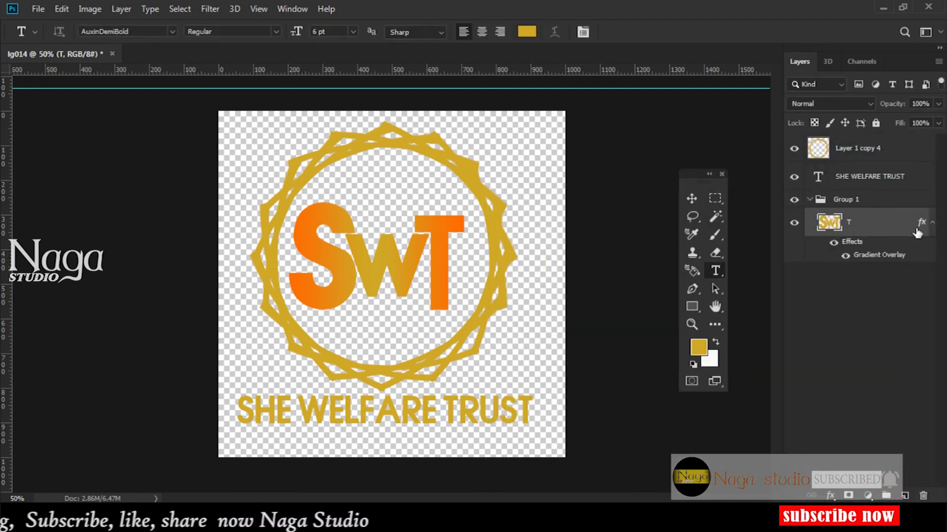
pyautogui.click(810, 199)
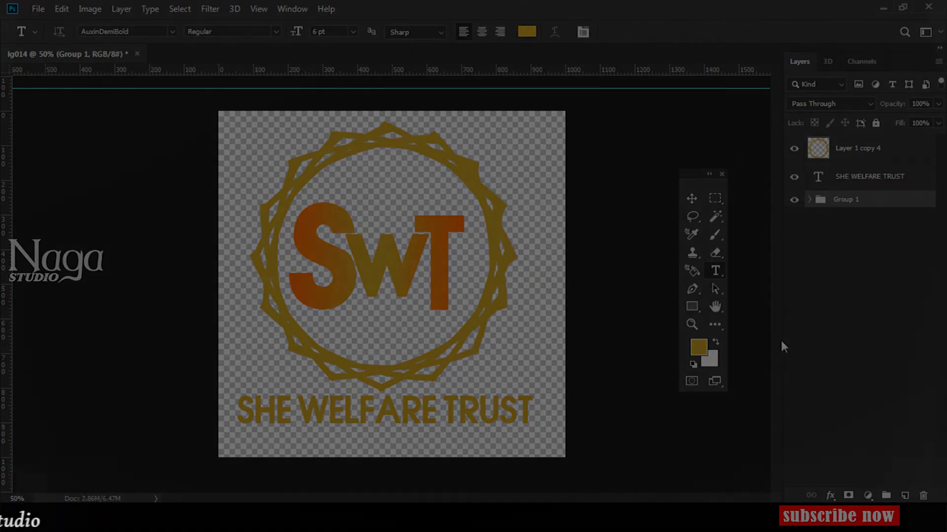